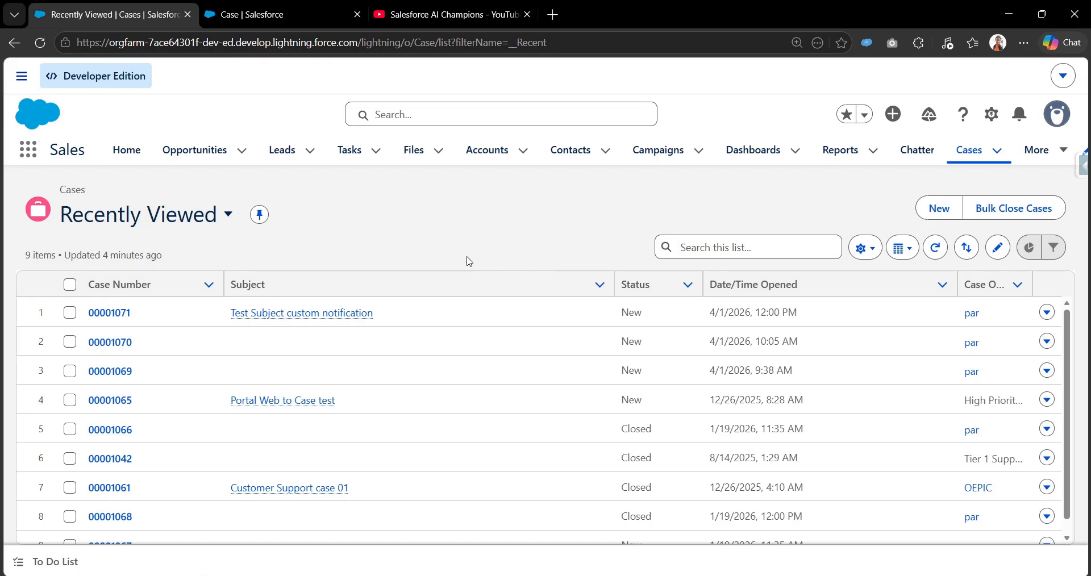
Select the first three cases in the Recently Viewed list and start the Bulk Close Cases action on them
{"action": "left_click", "coordinate": [70, 312]}
{"action": "left_click", "coordinate": [70, 341]}
{"action": "left_click", "coordinate": [70, 370]}
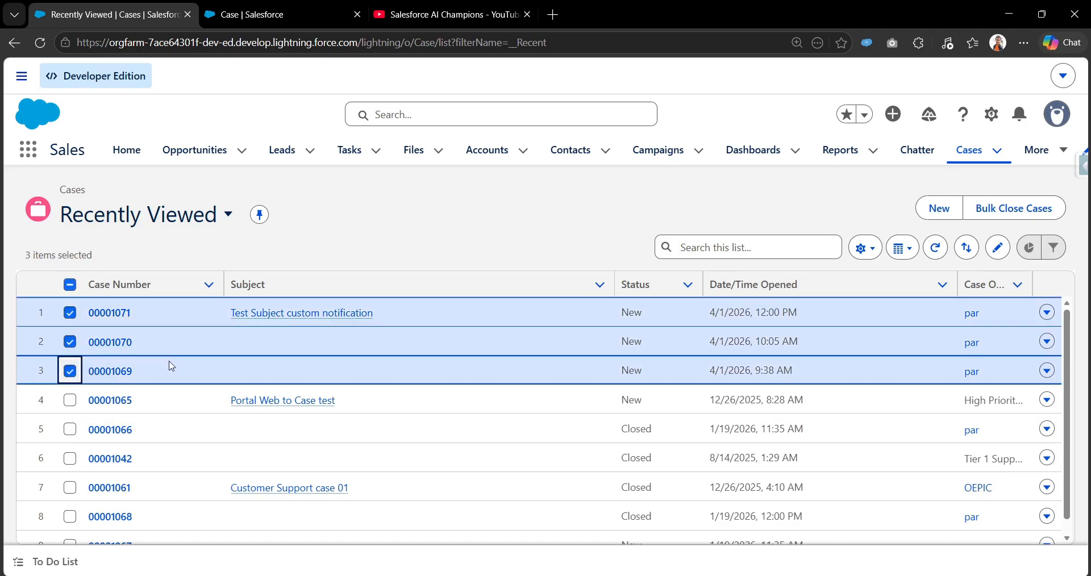
{"action": "left_click", "coordinate": [1002, 215]}
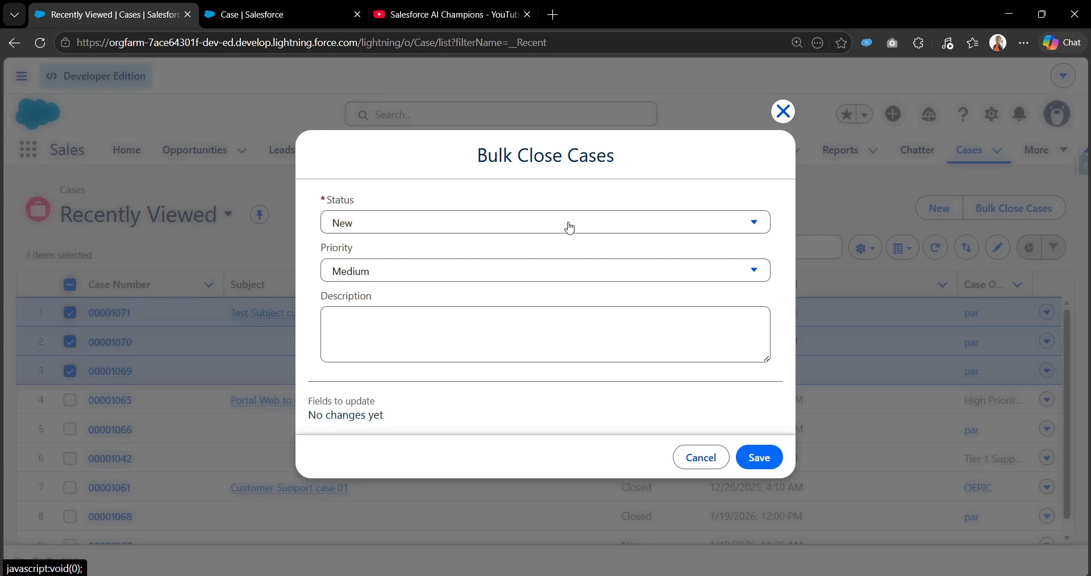
Set the selected cases' status to Closed and priority to Low, and save the bulk update
{"action": "left_click", "coordinate": [570, 228]}
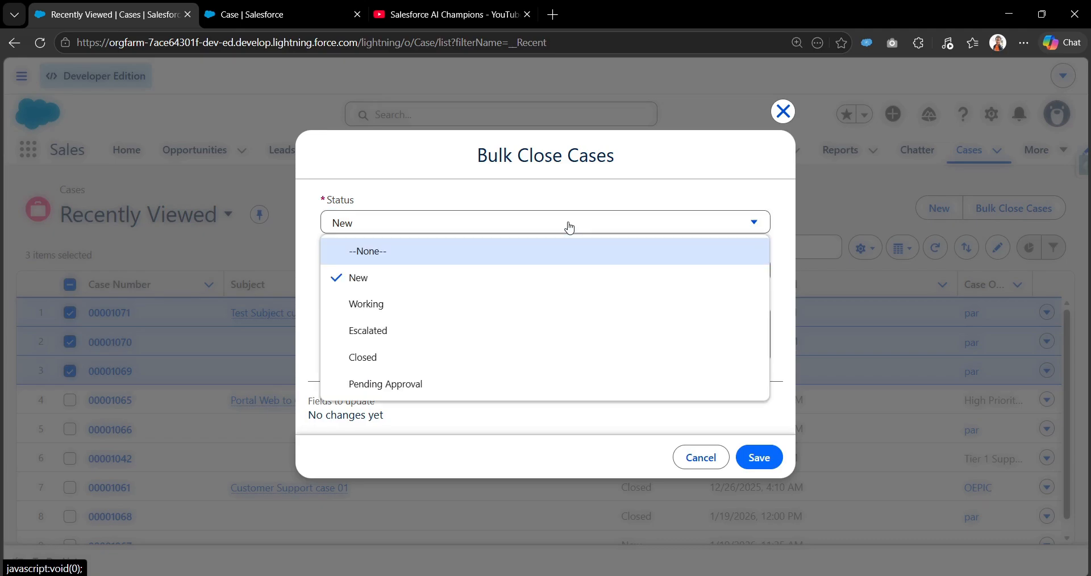
{"action": "left_click", "coordinate": [531, 372]}
{"action": "left_click", "coordinate": [435, 276]}
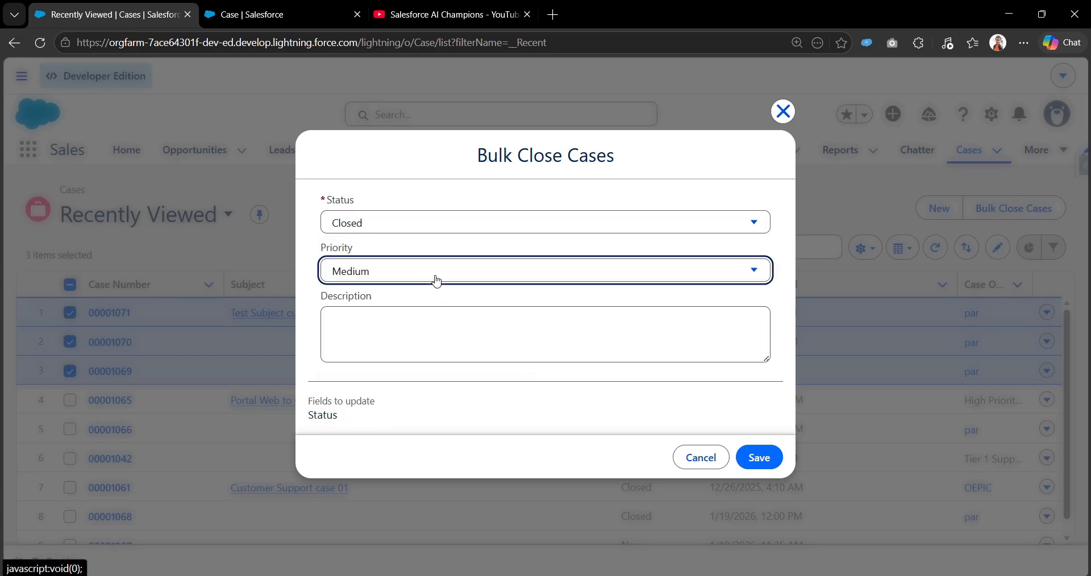
{"action": "left_click", "coordinate": [388, 382]}
{"action": "left_click", "coordinate": [441, 340]}
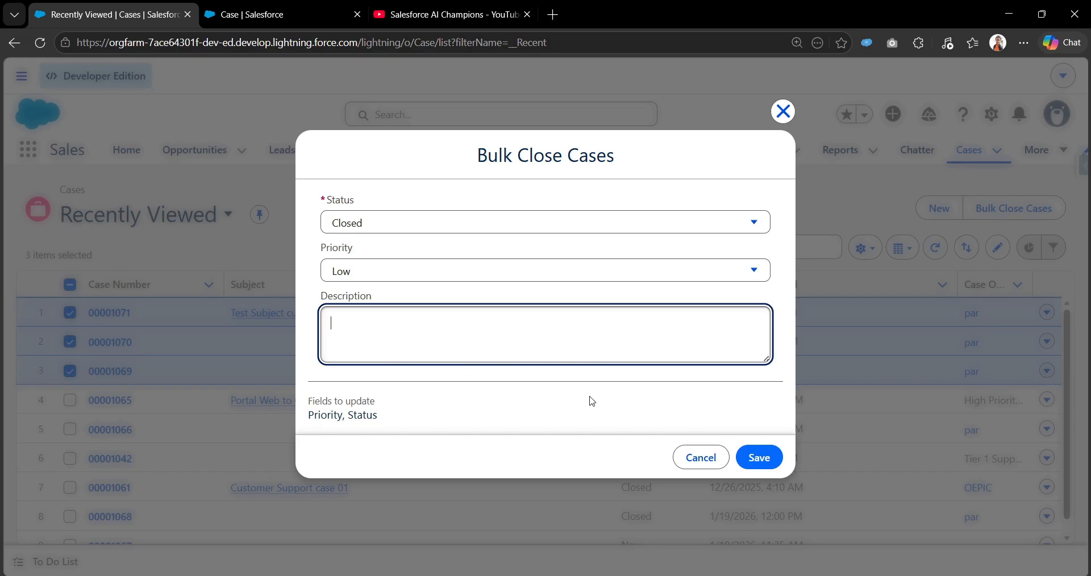
{"action": "left_click", "coordinate": [767, 458]}
{"action": "left_click", "coordinate": [769, 351]}
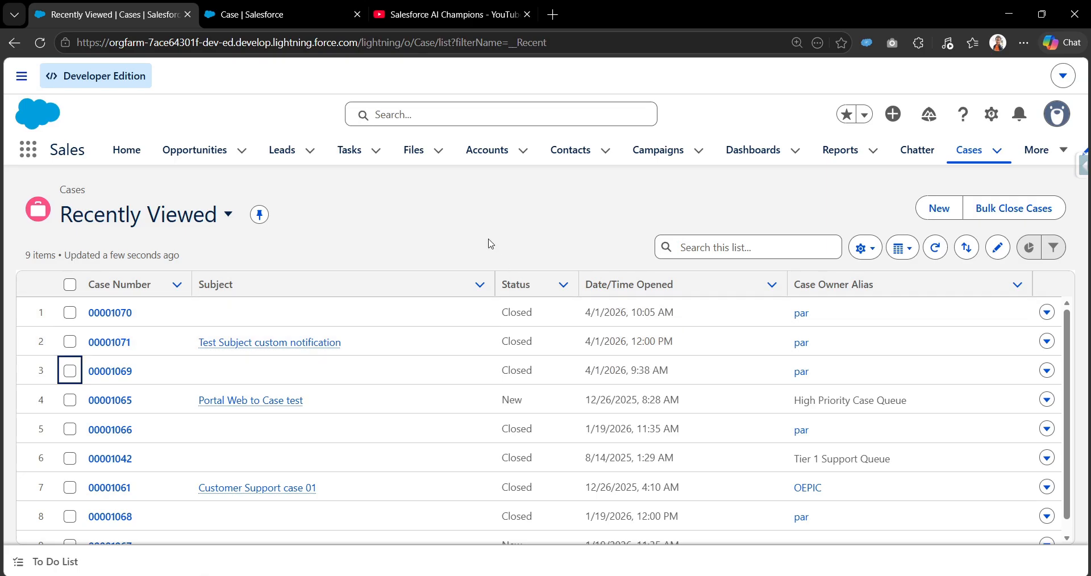
Check the action type of the Bulk Close Cases action in Setup, and return to the Cases list
{"action": "left_click", "coordinate": [274, 21]}
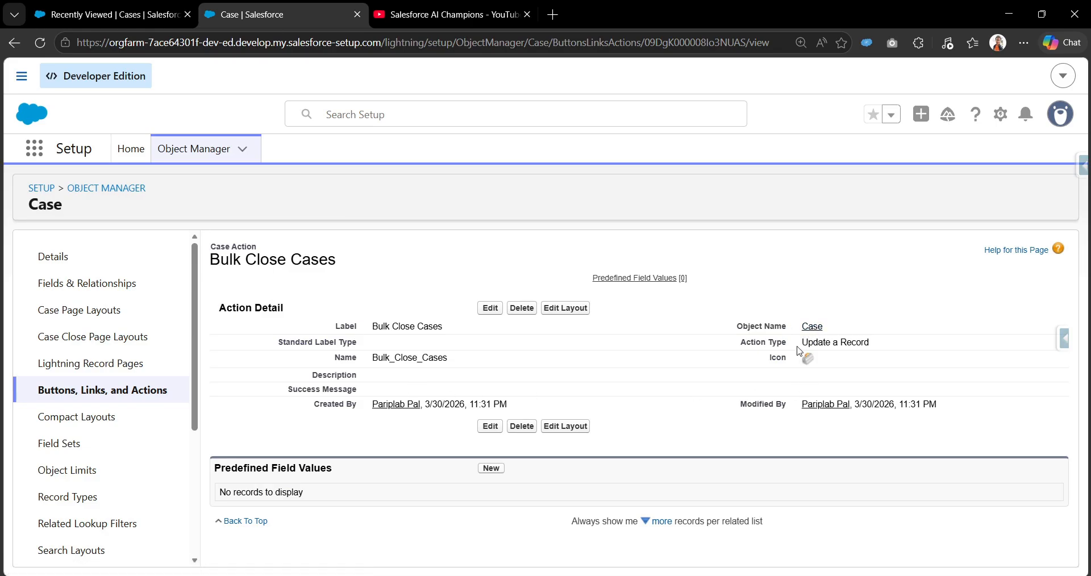
{"action": "left_click_drag", "start_coordinate": [801, 343], "coordinate": [875, 346]}
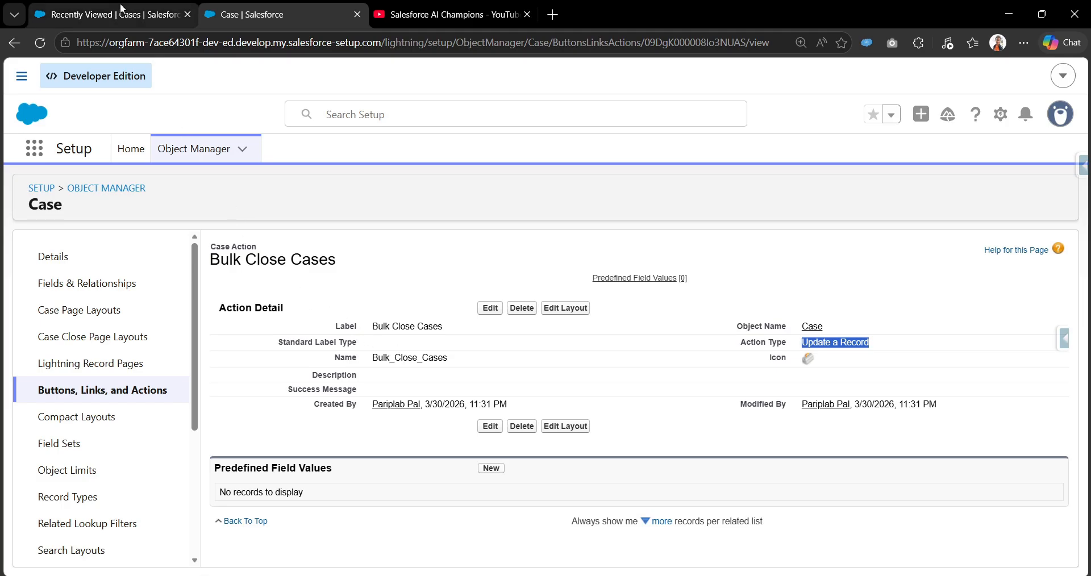
{"action": "mouse_move", "coordinate": [123, 11]}
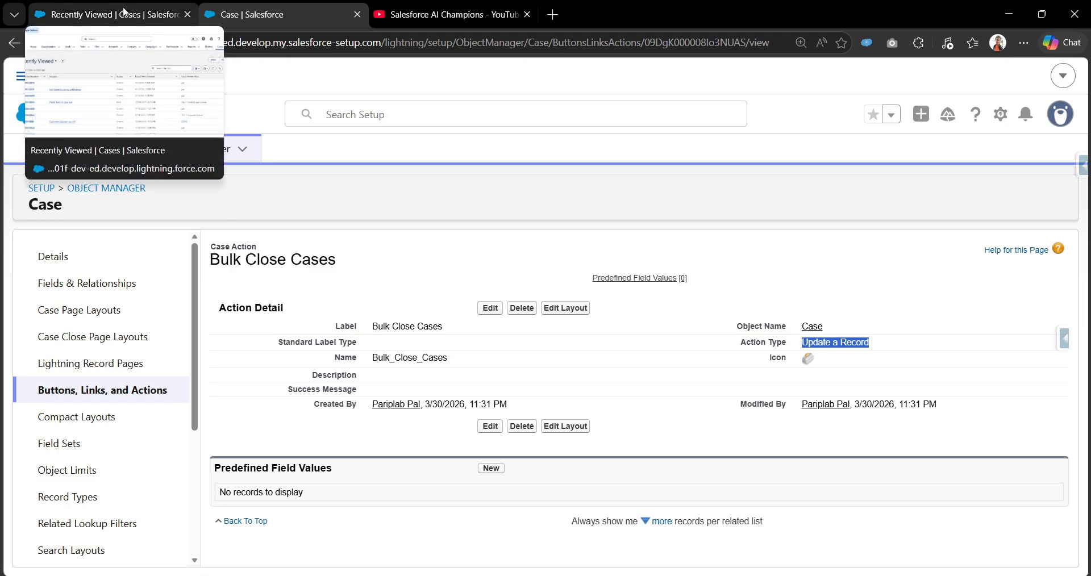
{"action": "left_click", "coordinate": [124, 10]}
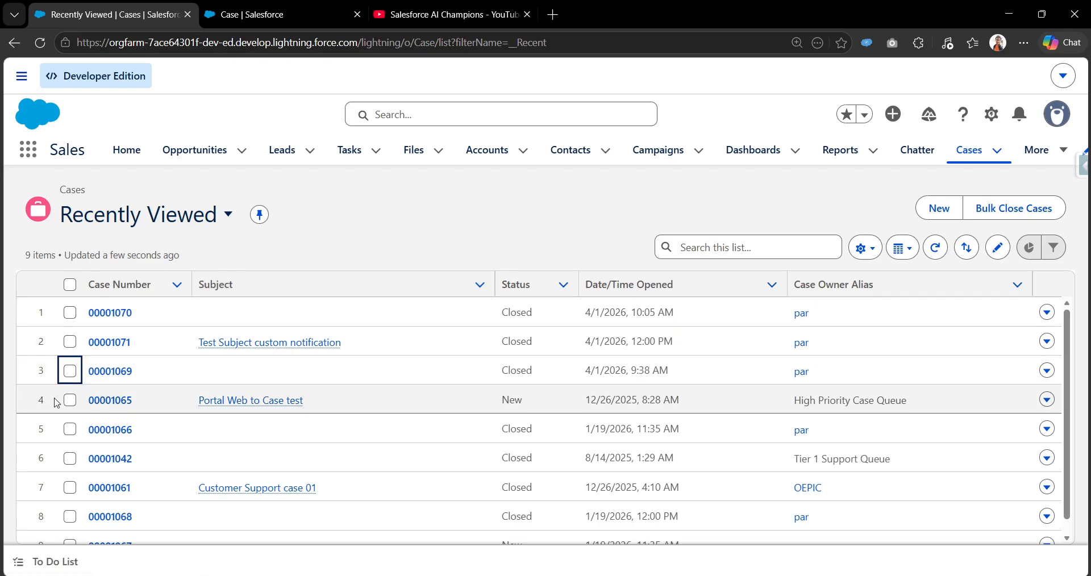
{"action": "left_click", "coordinate": [69, 313]}
{"action": "left_click", "coordinate": [69, 342]}
{"action": "left_click", "coordinate": [70, 370]}
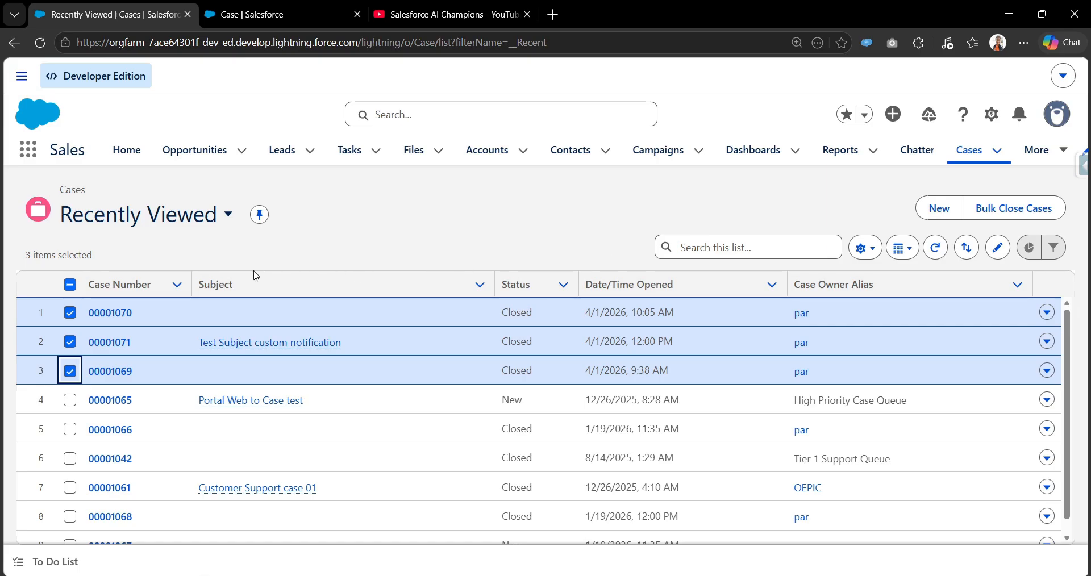
{"action": "left_click", "coordinate": [72, 286]}
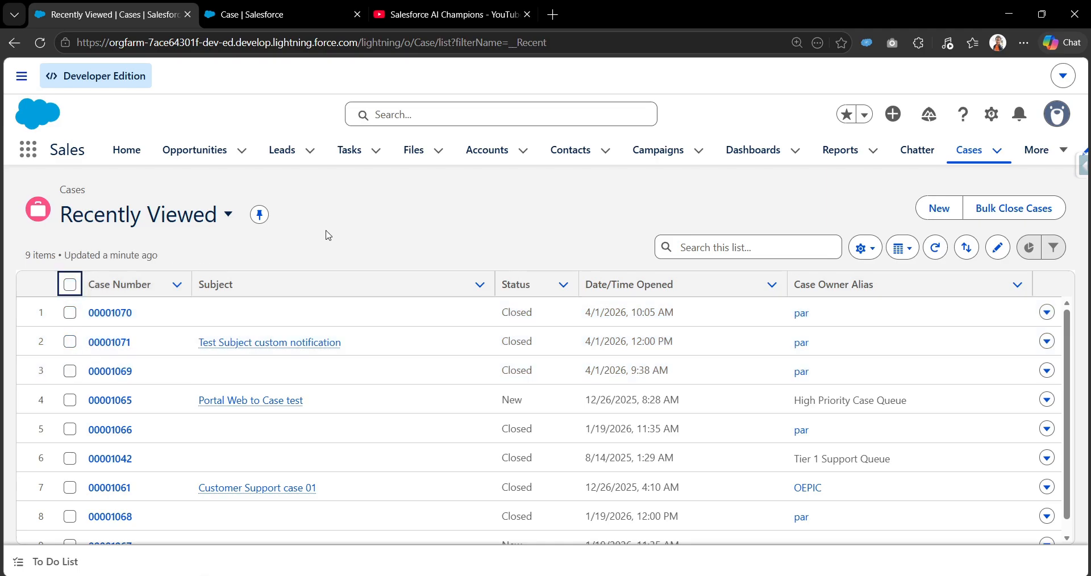
Go to Setup Home, find "flows", and open the Flows page under Process Automation
{"action": "left_click", "coordinate": [289, 15]}
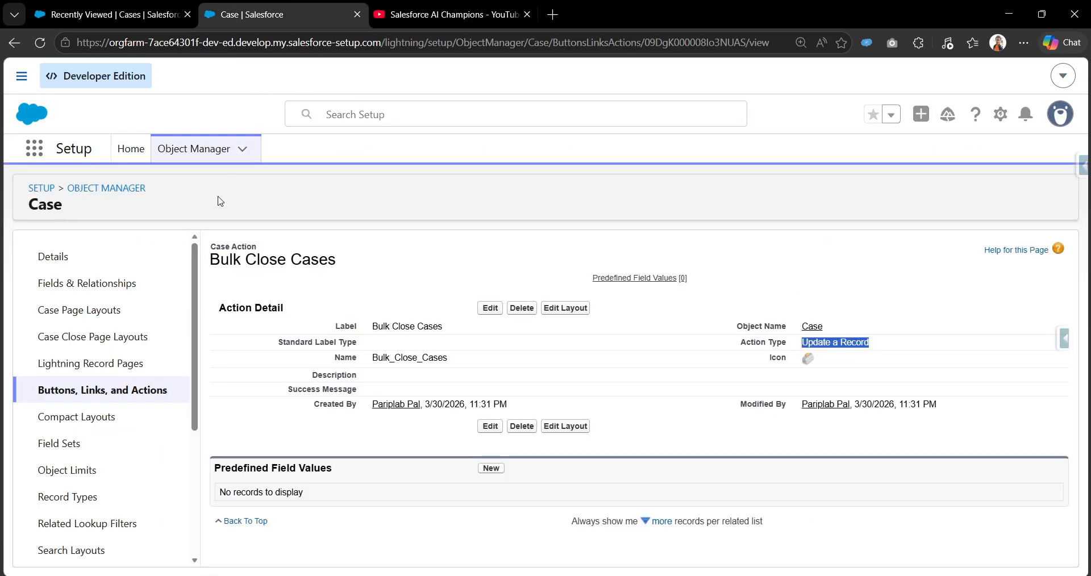
{"action": "left_click", "coordinate": [124, 150]}
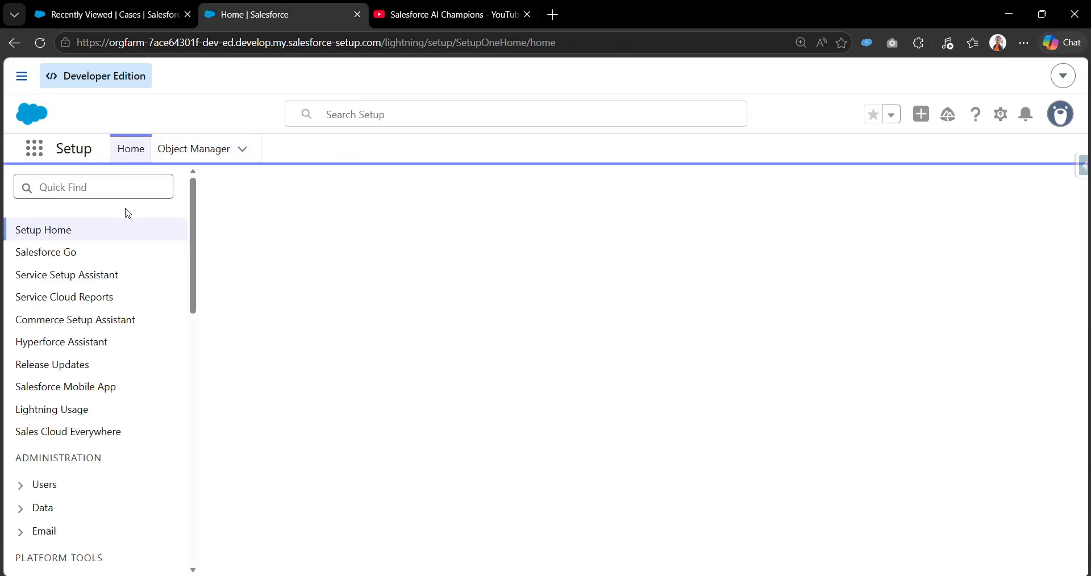
{"action": "type", "text": "f"}
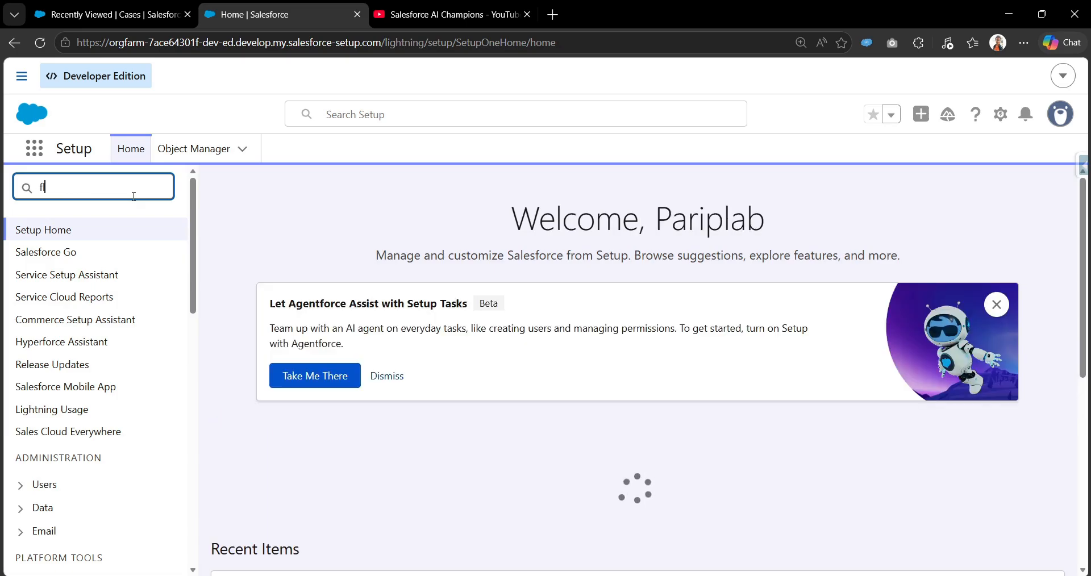
{"action": "type", "text": "lows"}
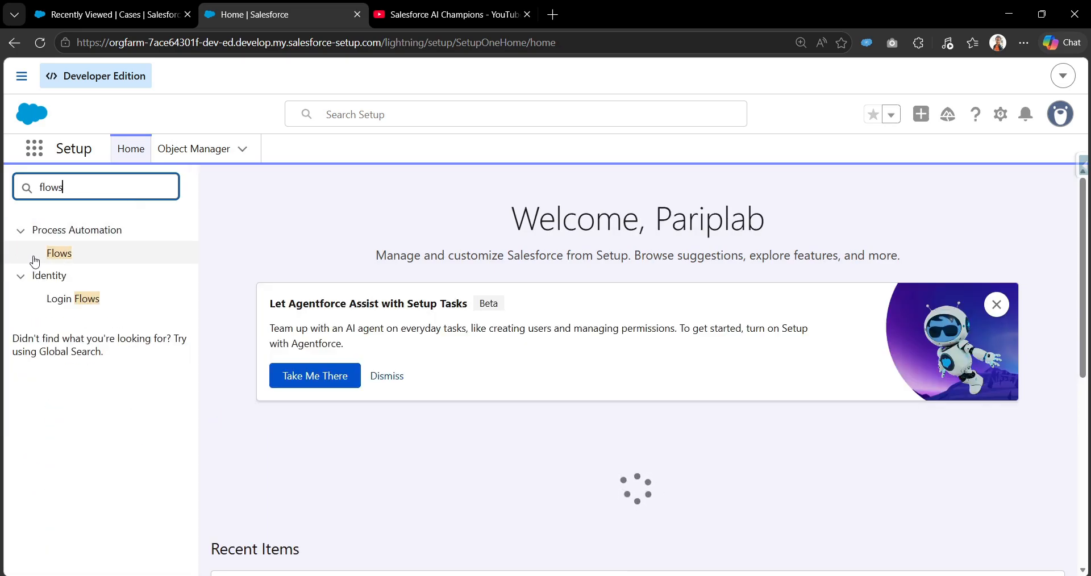
{"action": "left_click", "coordinate": [50, 254]}
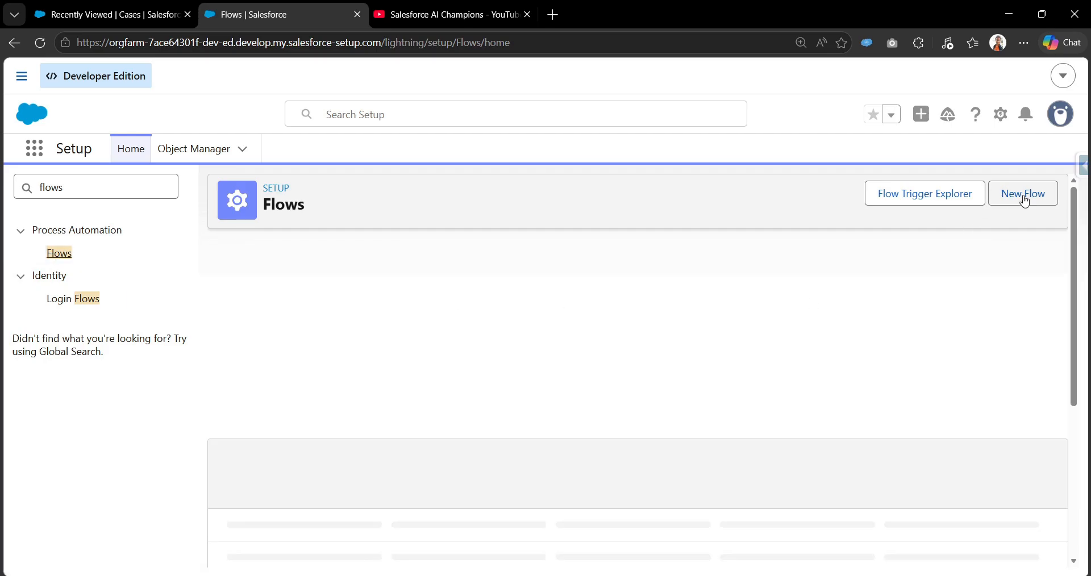
Create a new automation of the Screen Flow type from the Screen Automations category
{"action": "left_click", "coordinate": [1024, 199]}
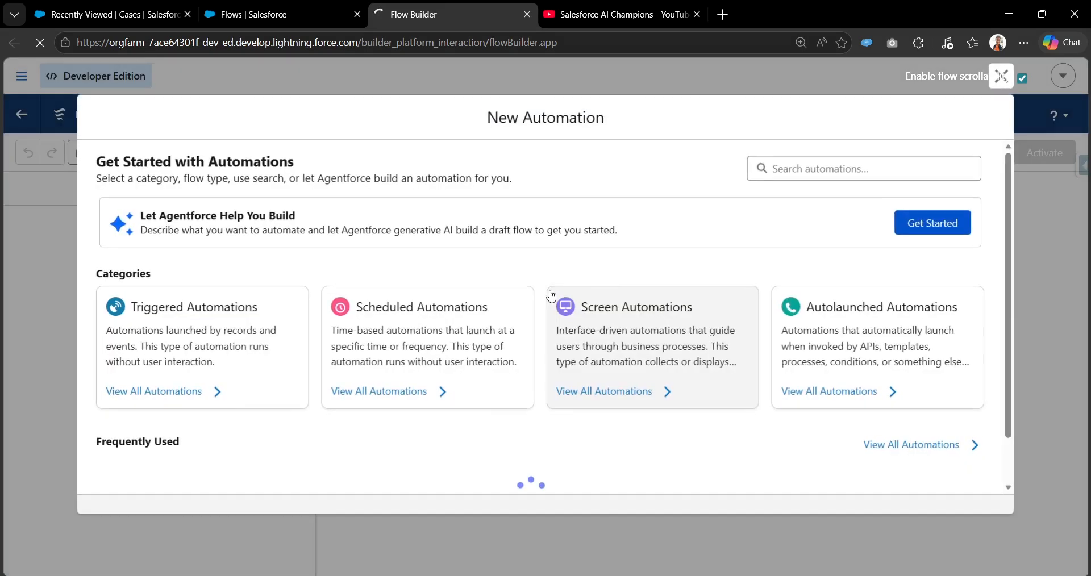
{"action": "left_click", "coordinate": [663, 346]}
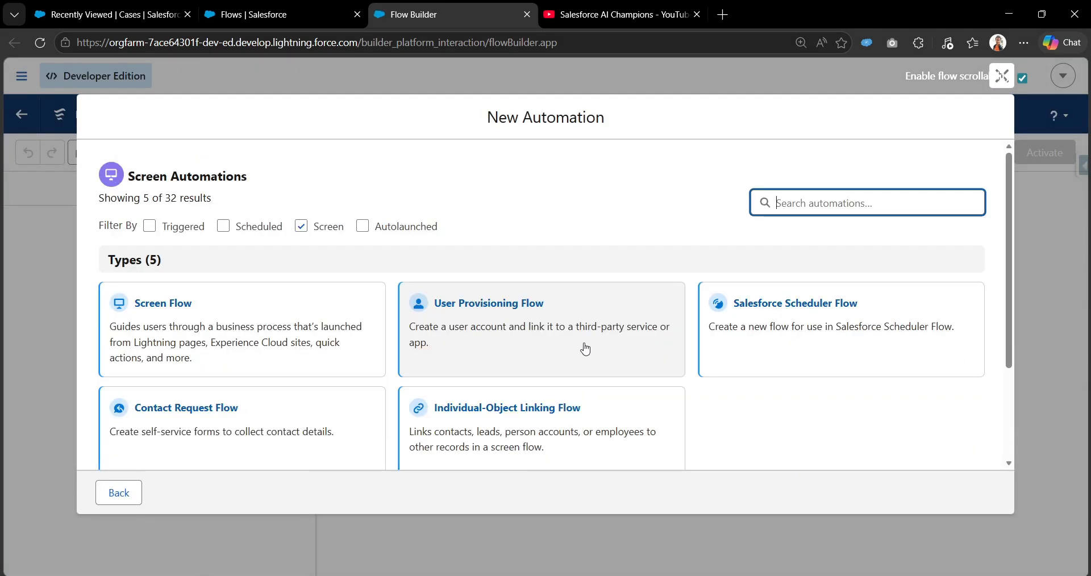
{"action": "left_click", "coordinate": [218, 307]}
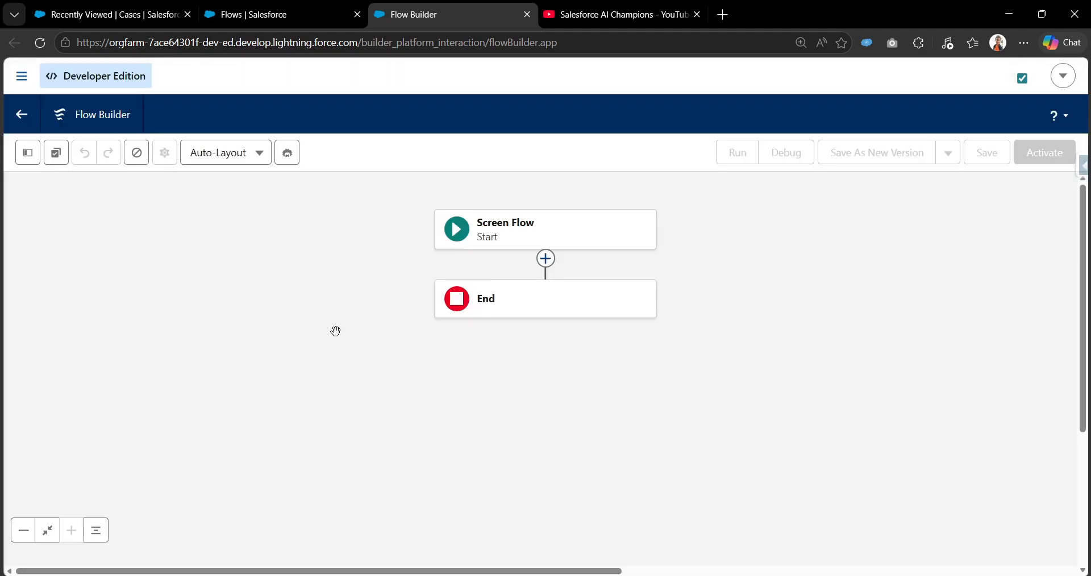
Start a new flow resource of type Variable with the API name ids
{"action": "left_click", "coordinate": [27, 152]}
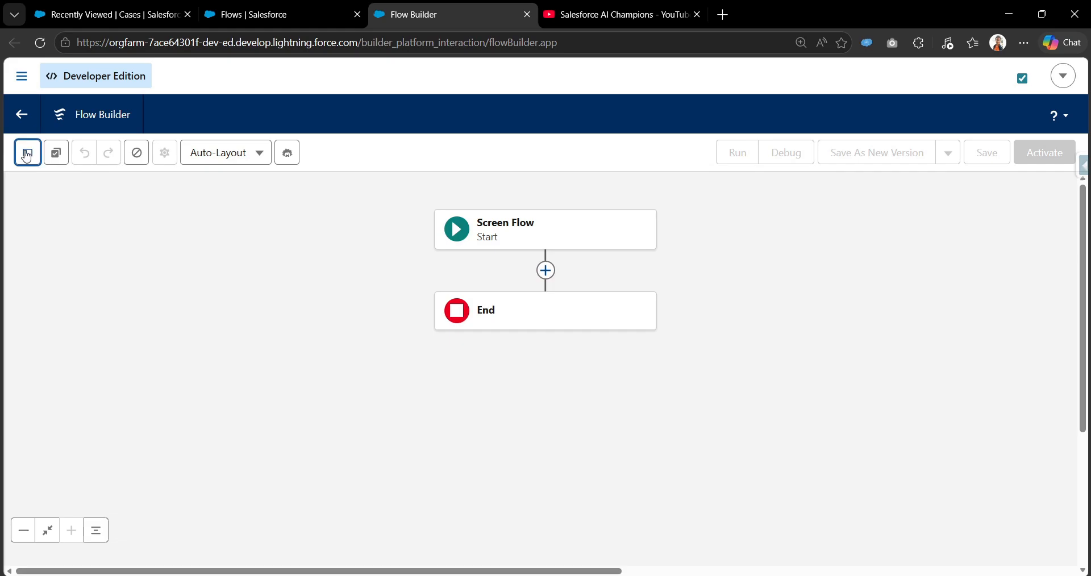
{"action": "left_click", "coordinate": [59, 296]}
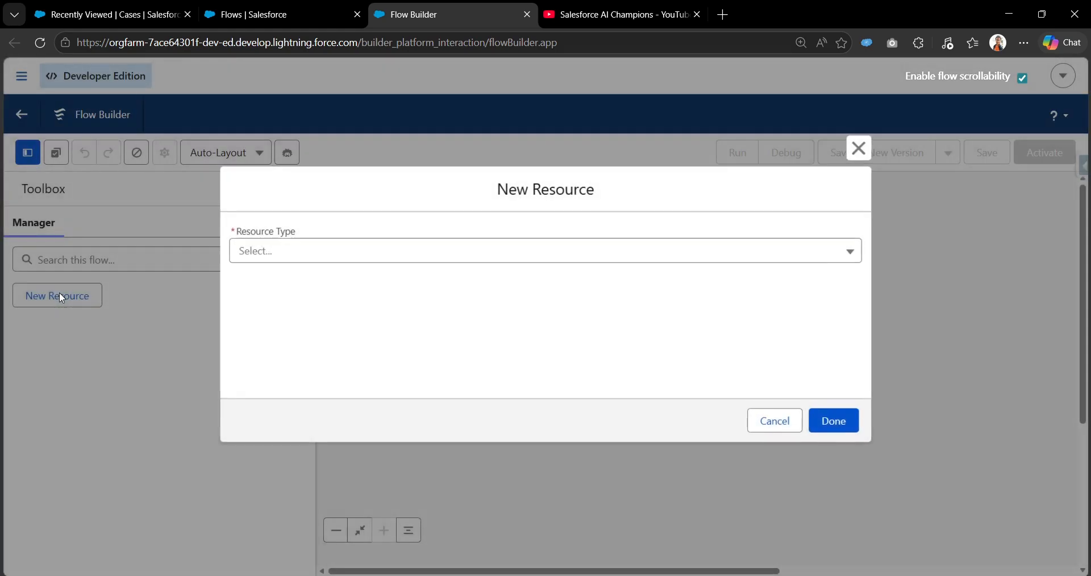
{"action": "left_click", "coordinate": [332, 251]}
{"action": "left_click", "coordinate": [327, 282]}
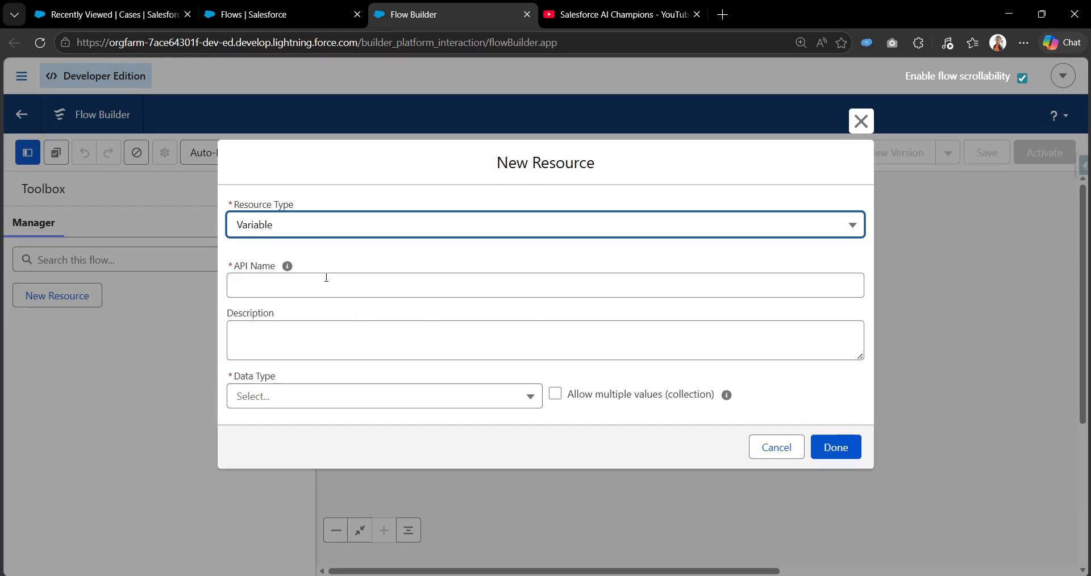
{"action": "left_click", "coordinate": [327, 277]}
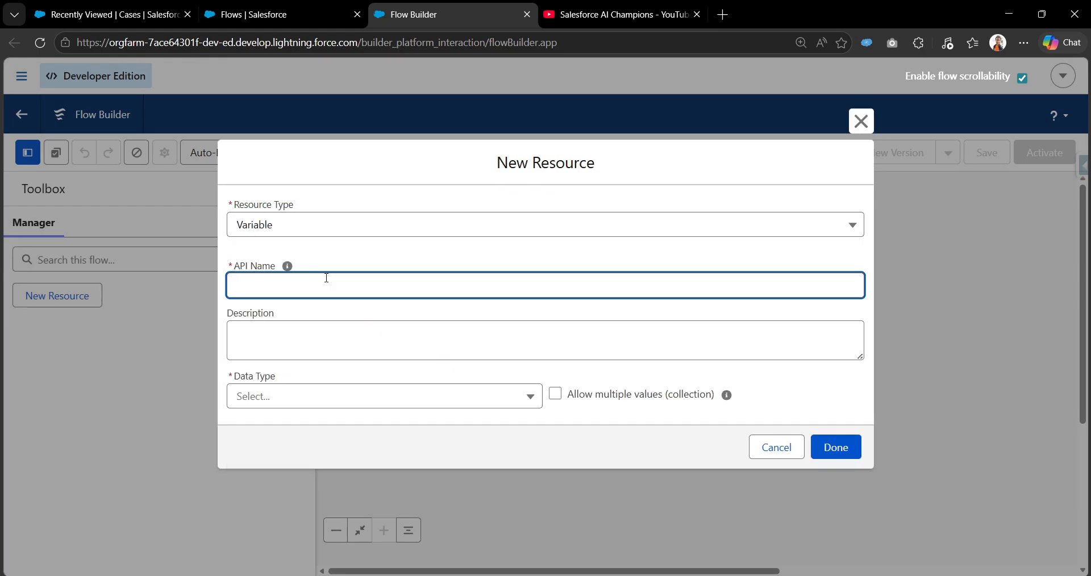
{"action": "type", "text": "ids"}
{"action": "left_click_drag", "start_coordinate": [257, 288], "coordinate": [235, 294]}
Make the ids variable a Text collection that allows multiple values and is available for input, and finish creating it
{"action": "left_click", "coordinate": [281, 394]}
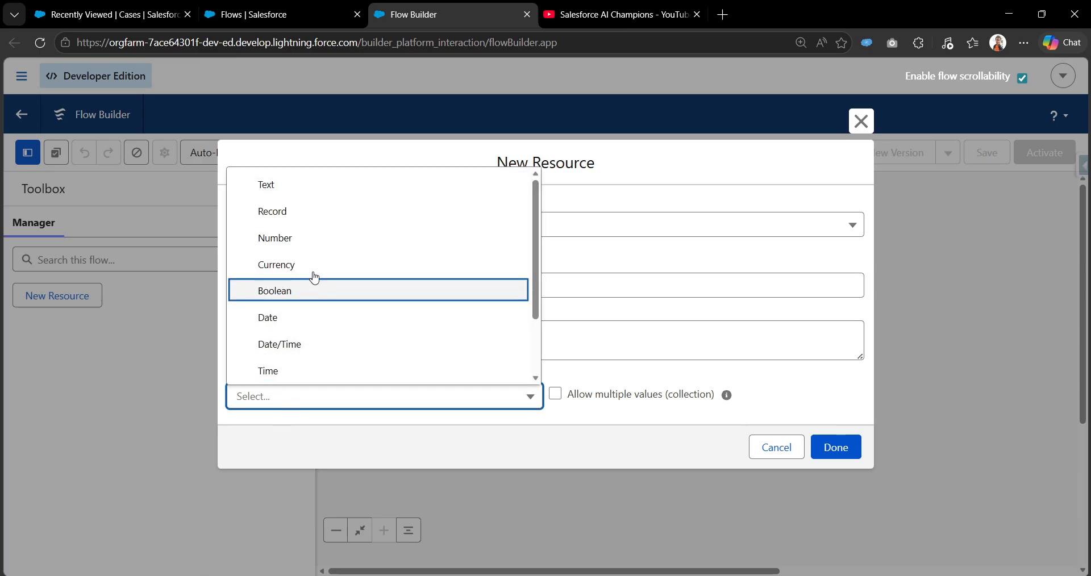
{"action": "left_click", "coordinate": [341, 193]}
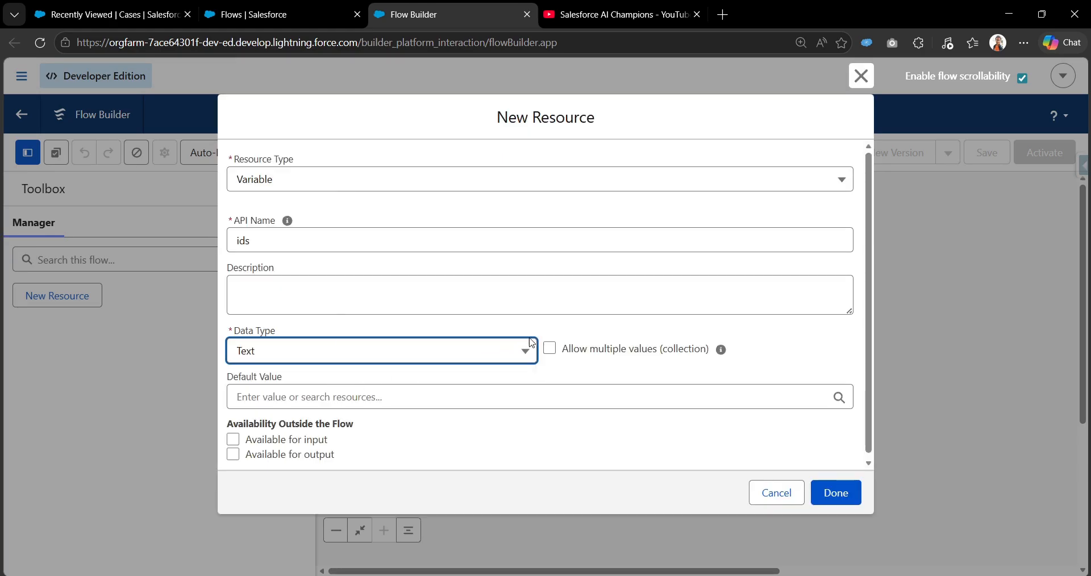
{"action": "left_click", "coordinate": [550, 349]}
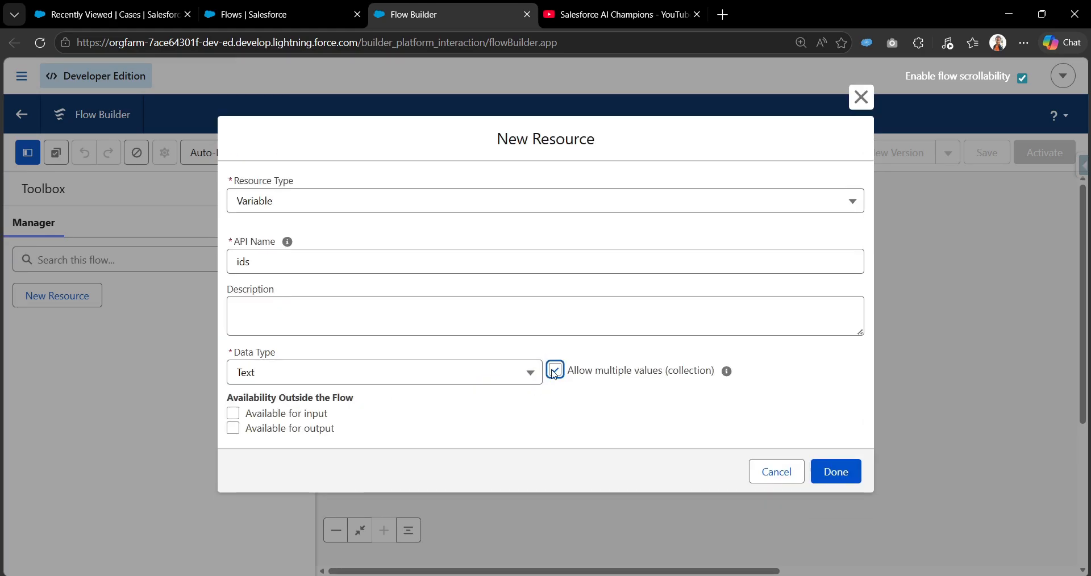
{"action": "left_click", "coordinate": [233, 414]}
{"action": "left_click", "coordinate": [838, 479]}
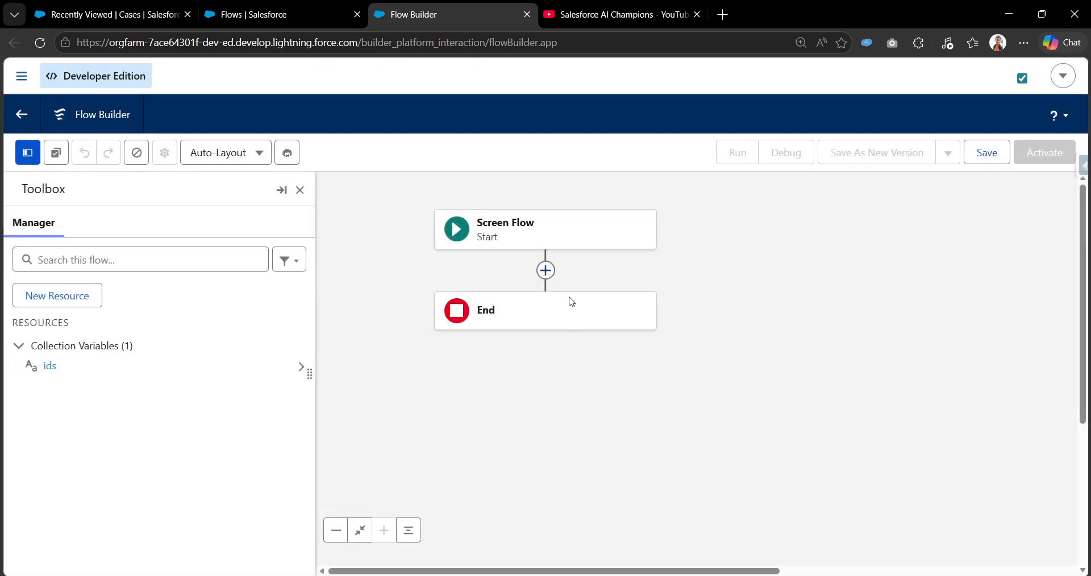
Add a Decision element between Start and End, labelled "null check for ids", with its API name filled automatically
{"action": "left_click", "coordinate": [547, 275]}
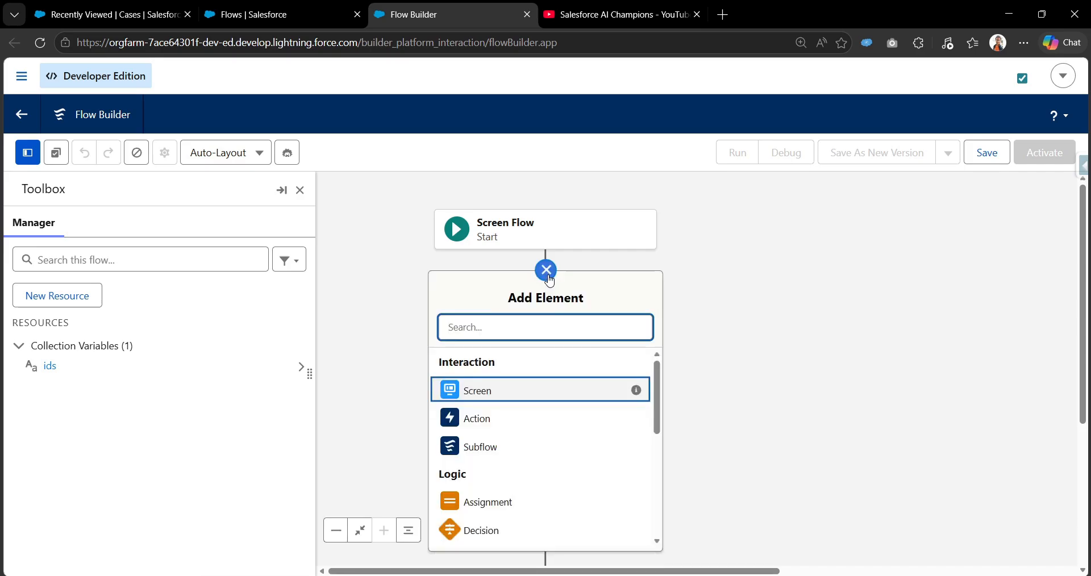
{"action": "type", "text": "dec"}
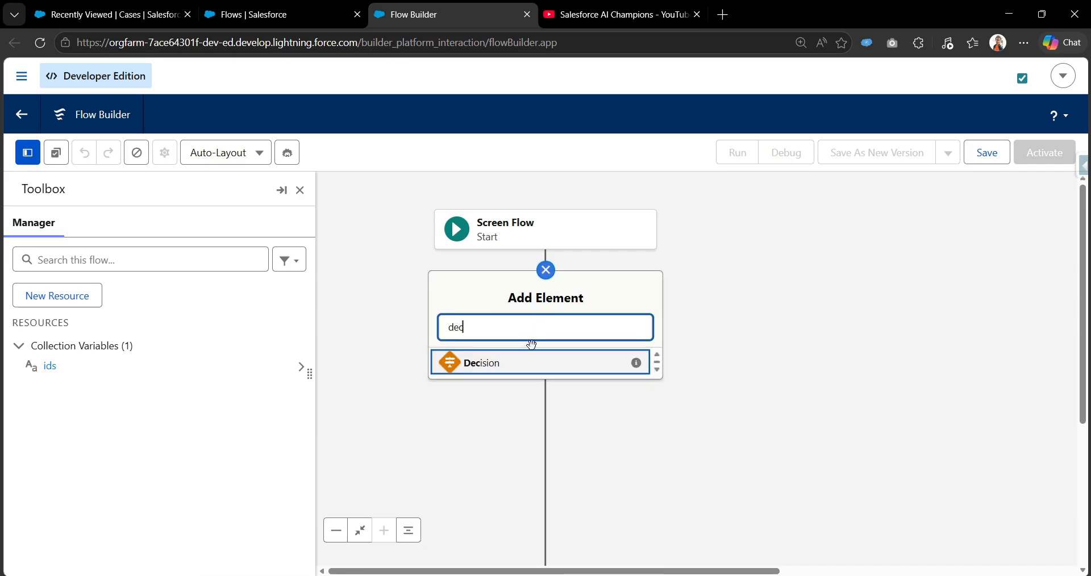
{"action": "left_click", "coordinate": [532, 364]}
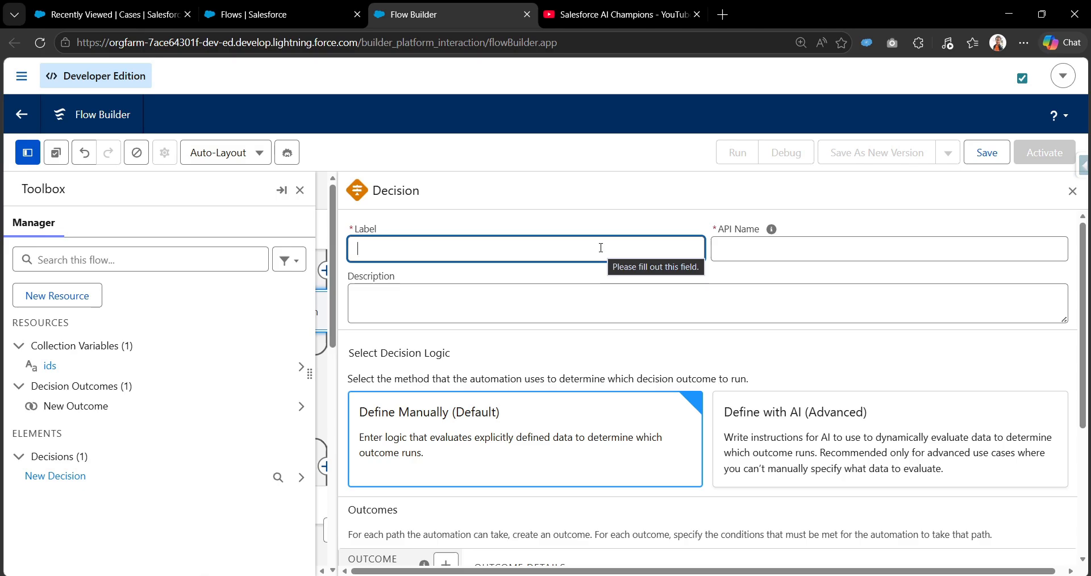
{"action": "type", "text": "null check"}
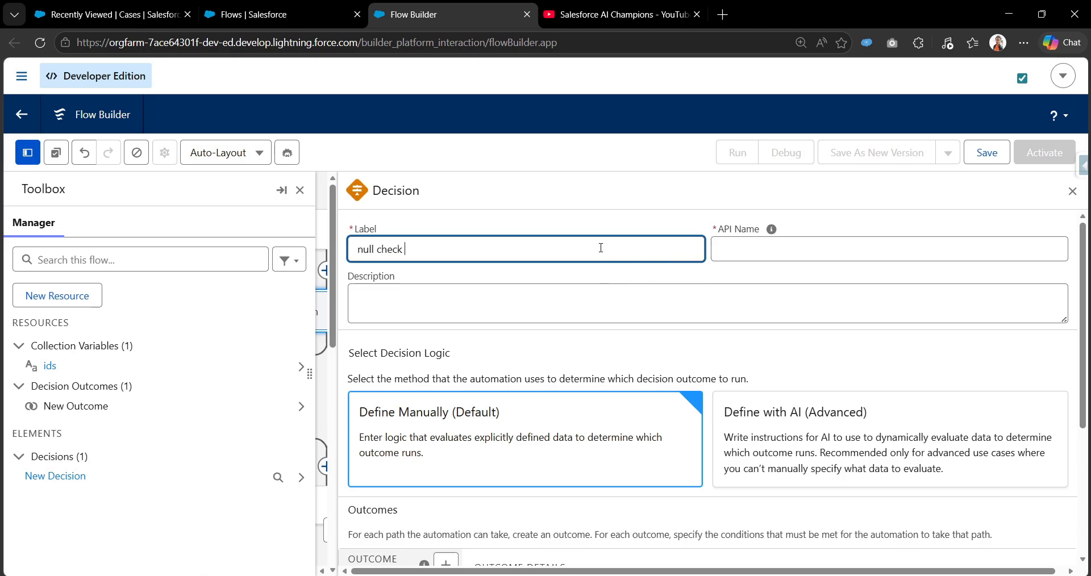
{"action": "type", "text": " for ids"}
{"action": "key", "text": "Tab"}
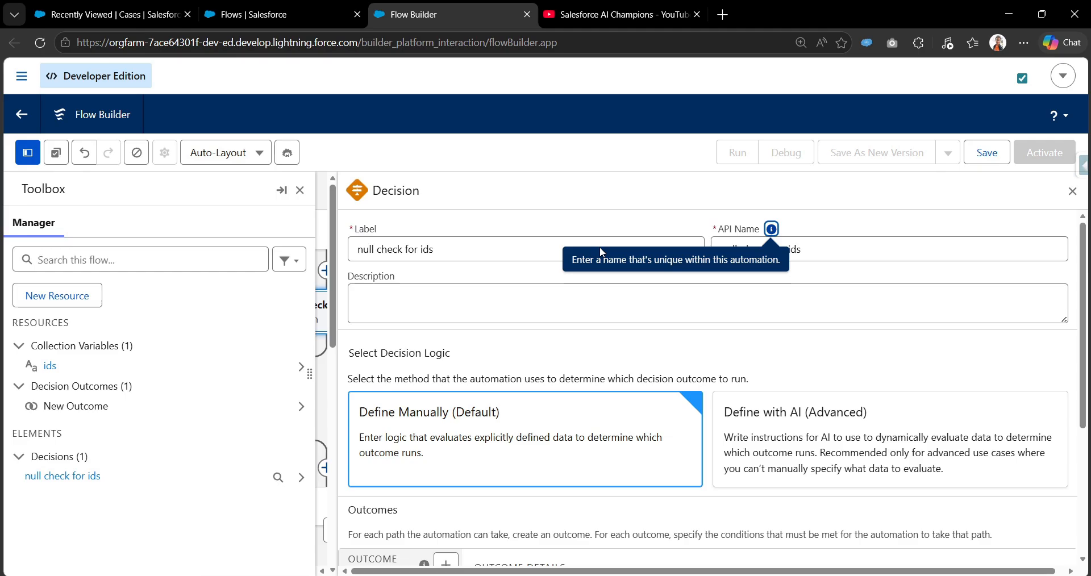
Label the decision's first outcome "not null" and let its API name fill in automatically
{"action": "scroll", "coordinate": [618, 437], "scroll_direction": "down", "scroll_amount": 4}
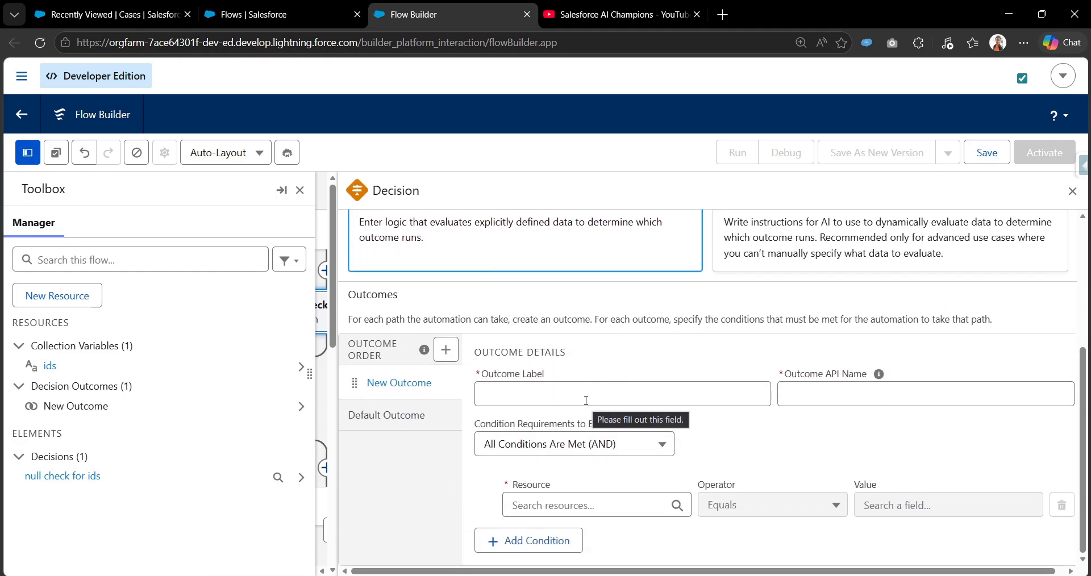
{"action": "left_click", "coordinate": [586, 401]}
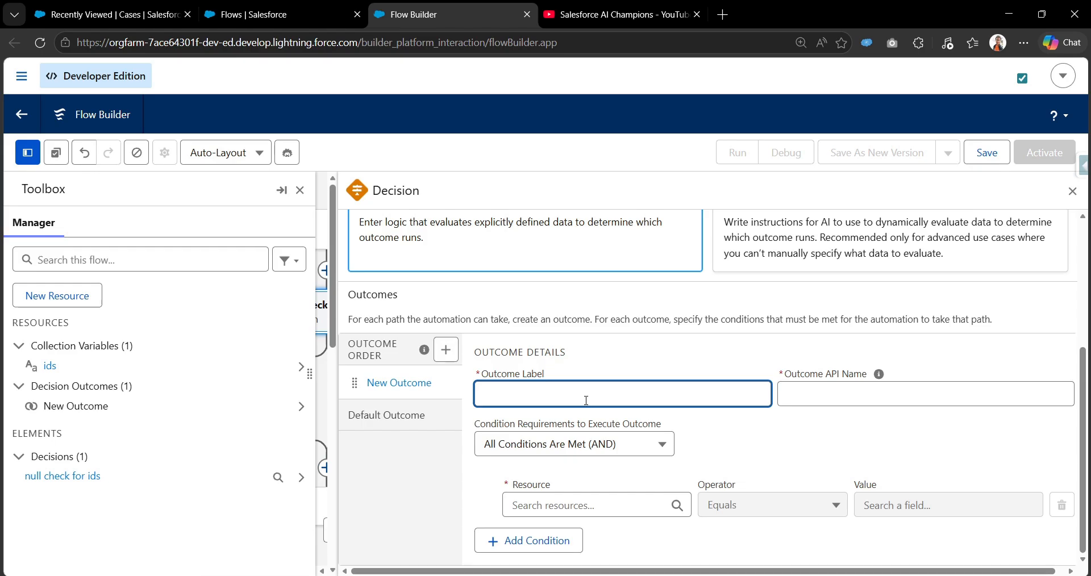
{"action": "type", "text": "null"}
{"action": "key", "text": "Home"}
{"action": "type", "text": "not"}
{"action": "key", "text": "Tab"}
Set the not null outcome's condition to ids Is Null False, and close the Toolbox
{"action": "left_click", "coordinate": [613, 512]}
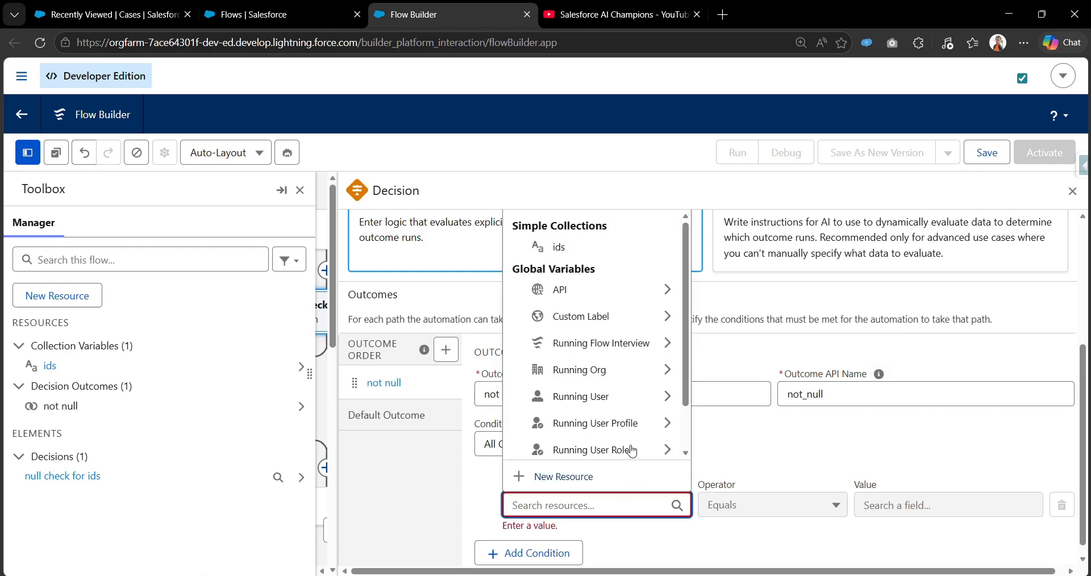
{"action": "left_click", "coordinate": [600, 248]}
{"action": "left_click", "coordinate": [736, 512]}
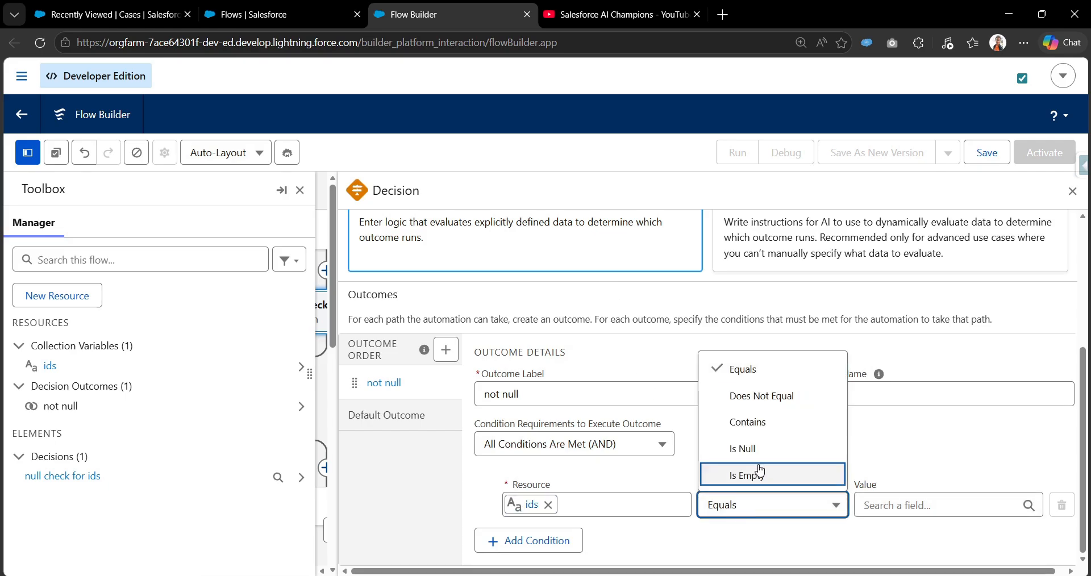
{"action": "left_click", "coordinate": [759, 470]}
{"action": "left_click", "coordinate": [871, 503]}
{"action": "type", "text": "fals"}
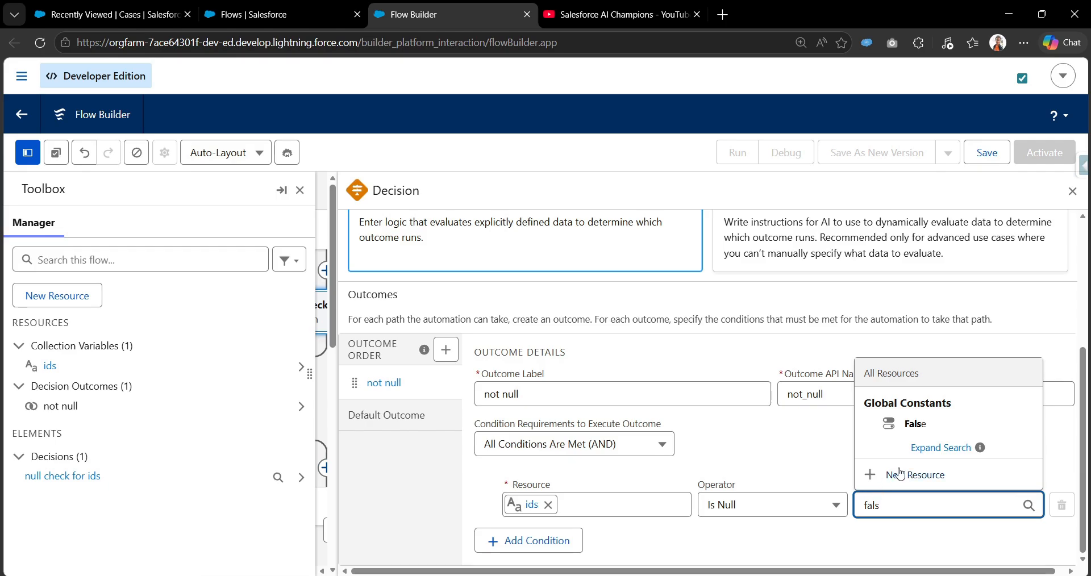
{"action": "left_click", "coordinate": [933, 434]}
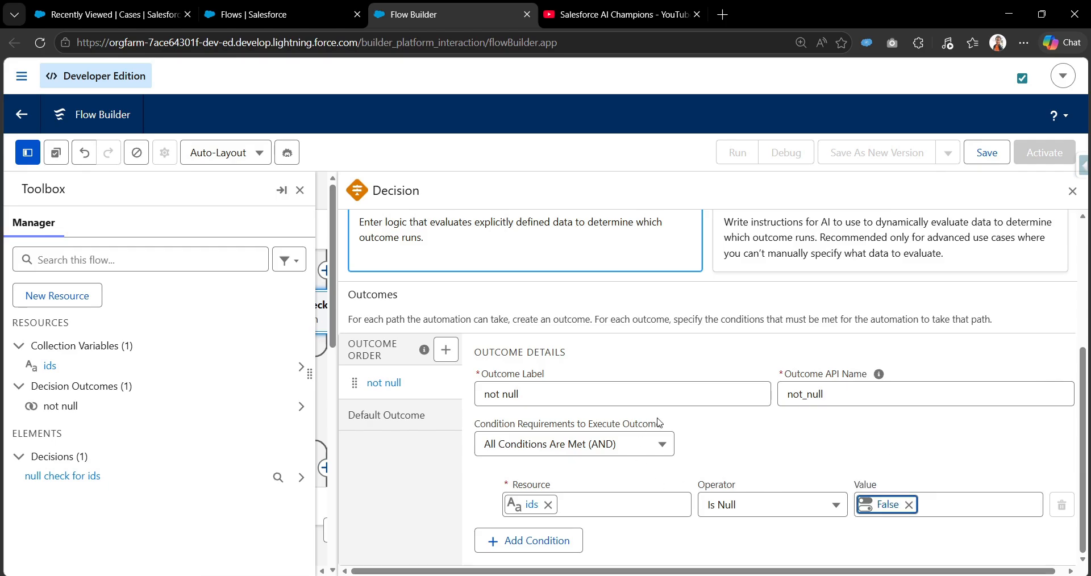
{"action": "left_click", "coordinate": [702, 454]}
{"action": "left_click", "coordinate": [300, 193]}
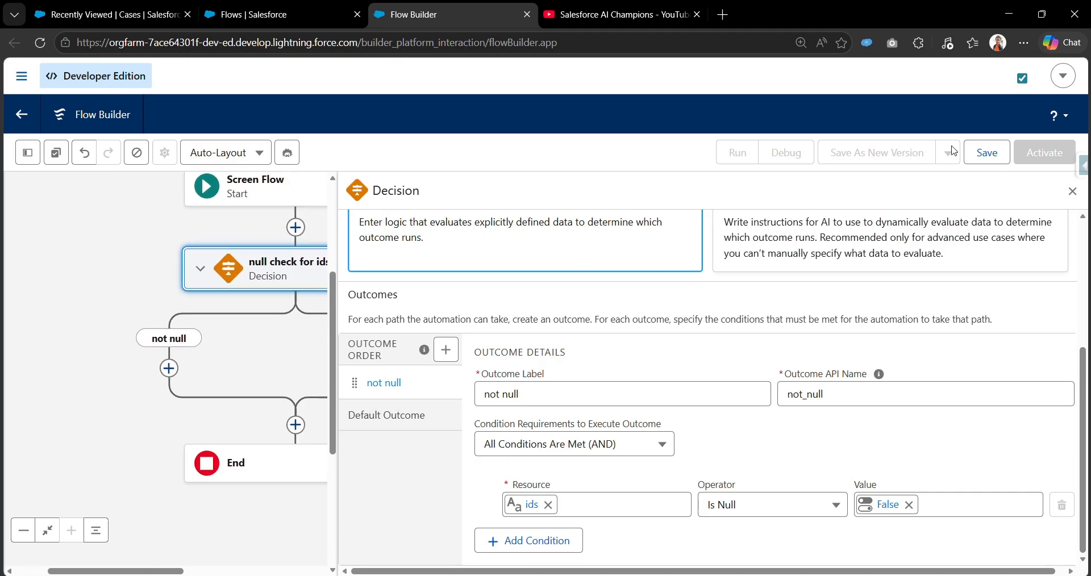
Save the flow with the label "Pass selected ids from list view button to screen flow" and its automatically filled API name
{"action": "left_click", "coordinate": [987, 152]}
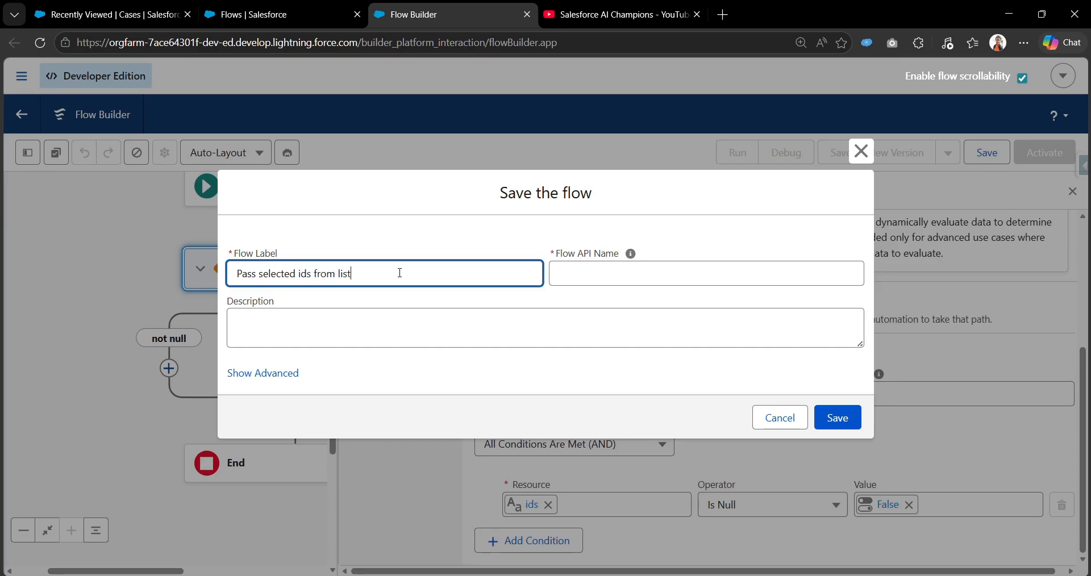
{"action": "type", "text": "button to screen flow"}
{"action": "key", "text": "Tab"}
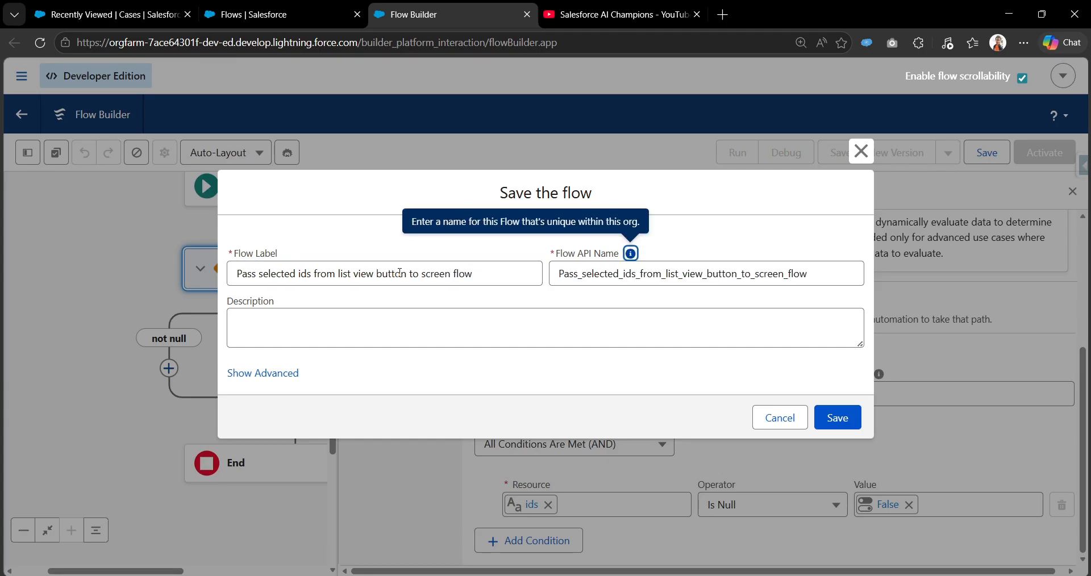
{"action": "left_click", "coordinate": [837, 419]}
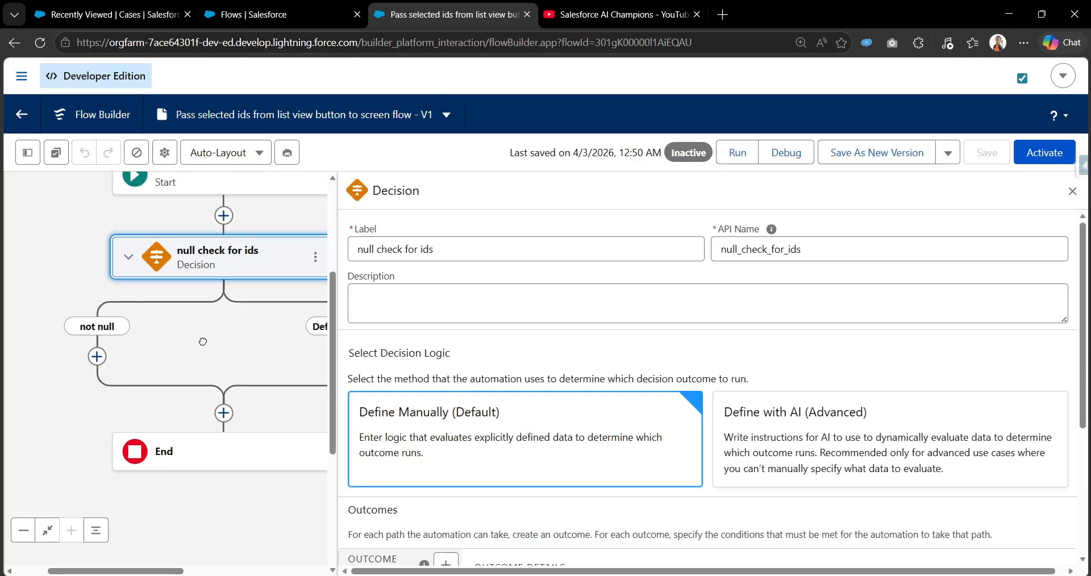
Add a Screen element on the not null path and label it "Screen 1"
{"action": "left_click", "coordinate": [141, 314]}
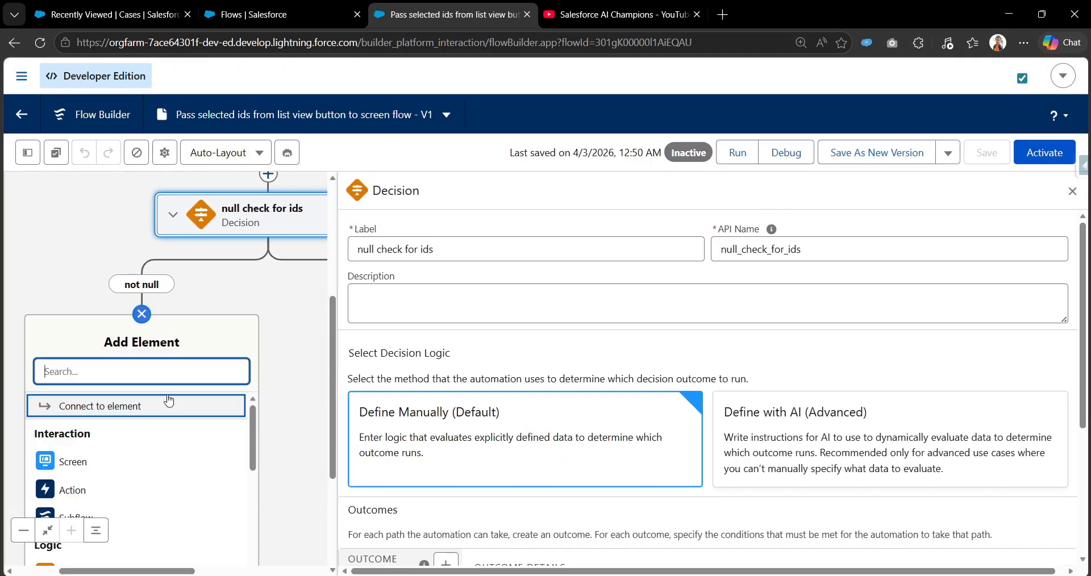
{"action": "left_click", "coordinate": [130, 459]}
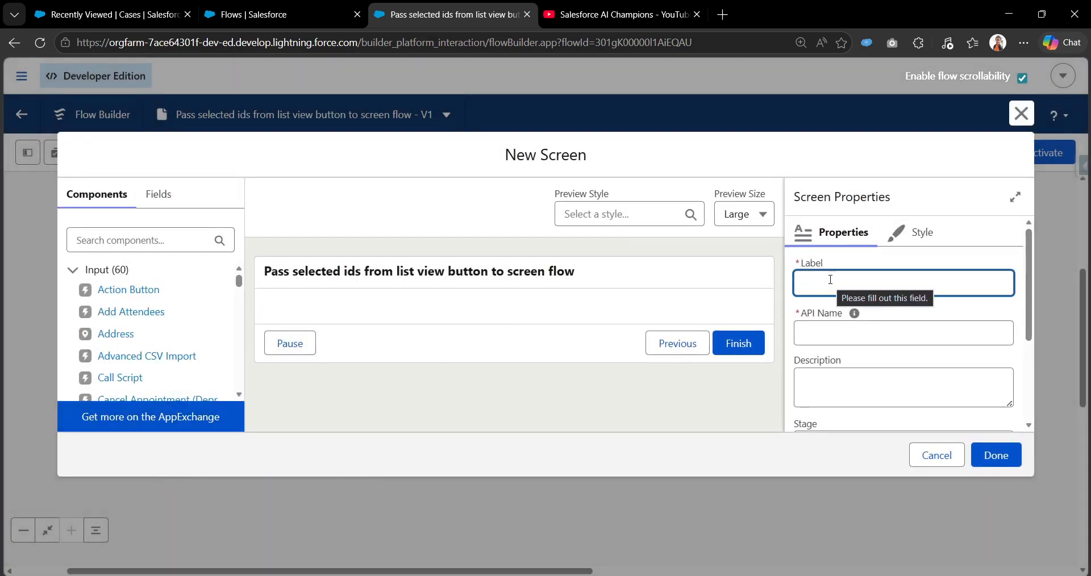
{"action": "type", "text": "Screen 1"}
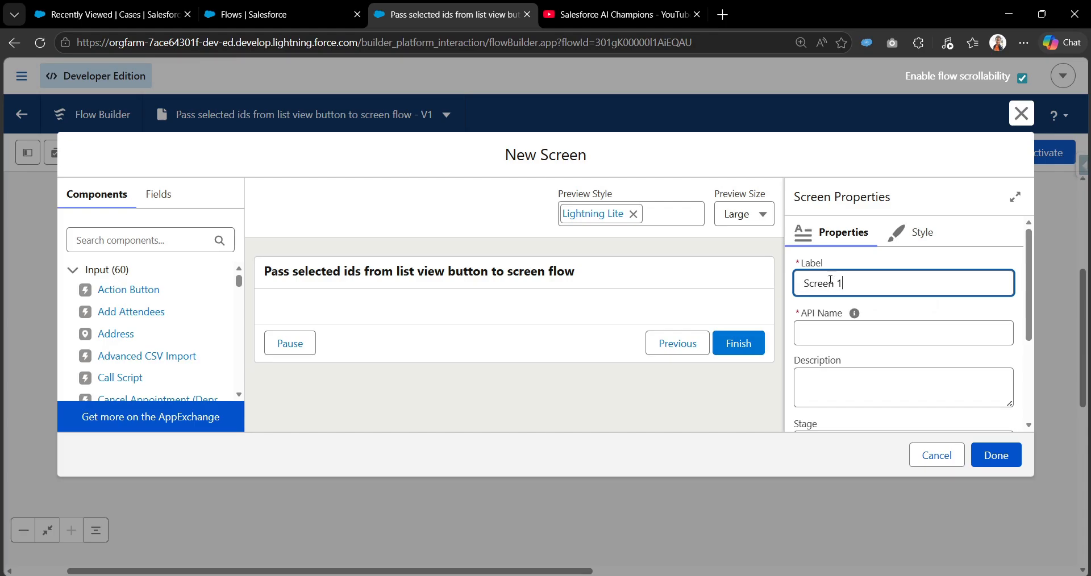
Add a Display Text component to Screen 1 with the API name idss
{"action": "left_click", "coordinate": [167, 239]}
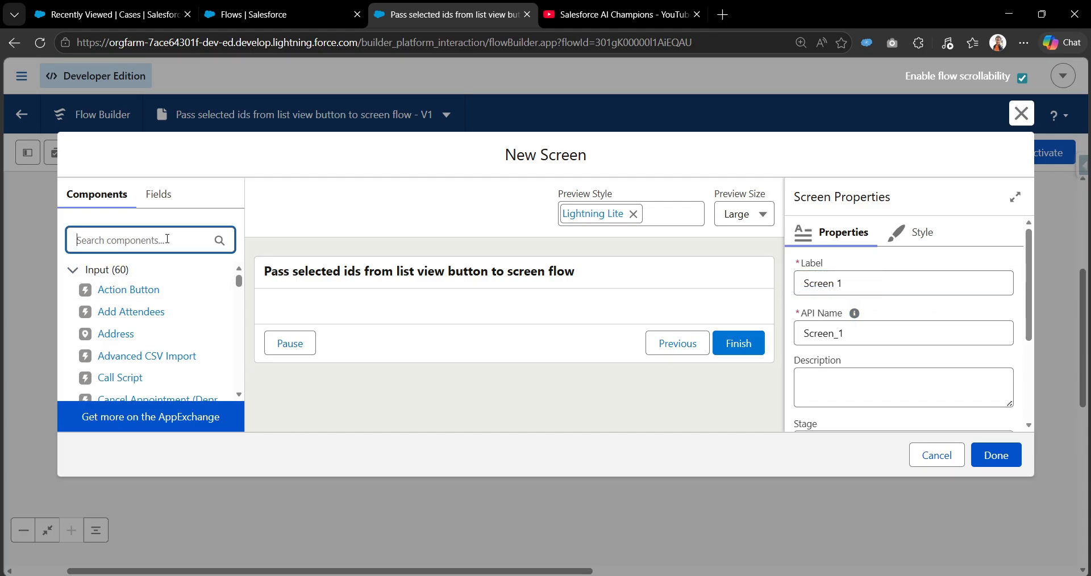
{"action": "type", "text": "dis"}
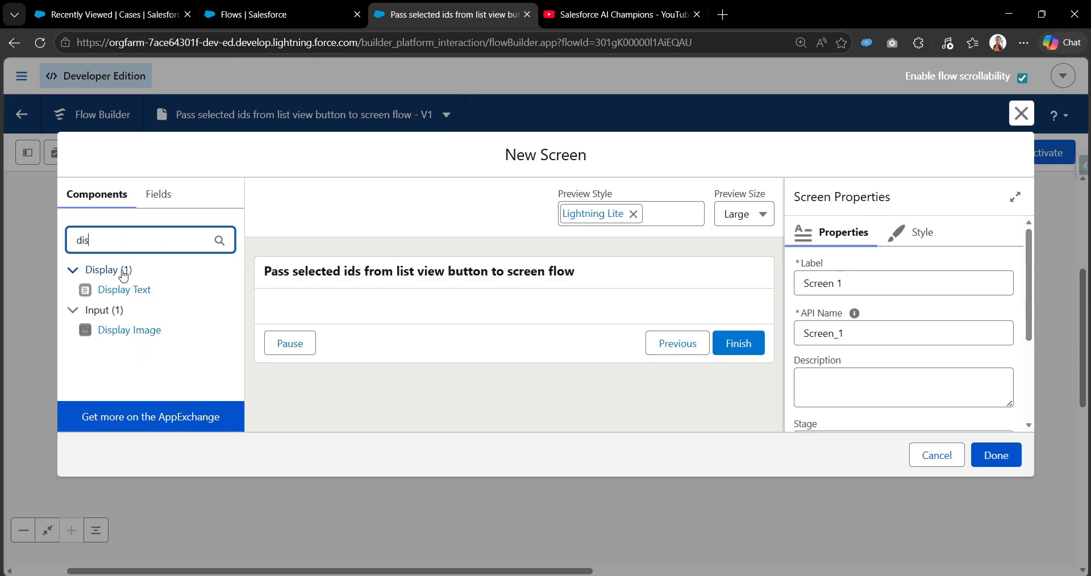
{"action": "left_click_drag", "start_coordinate": [122, 289], "coordinate": [321, 320]}
{"action": "left_click", "coordinate": [887, 294]}
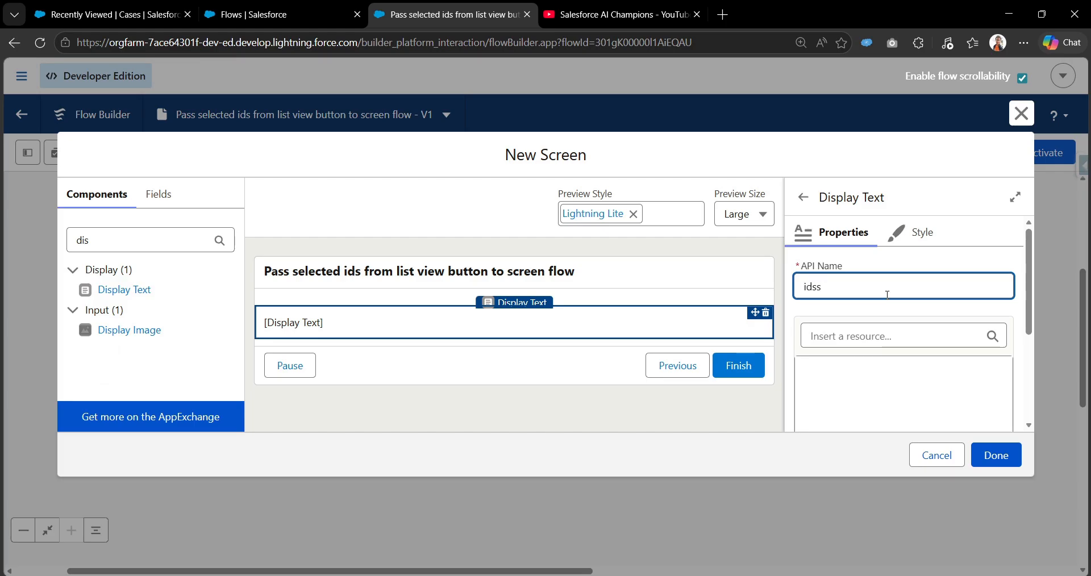
{"action": "key", "text": "Tab"}
{"action": "key", "text": "Tab"}
{"action": "key", "text": "shift+Tab"}
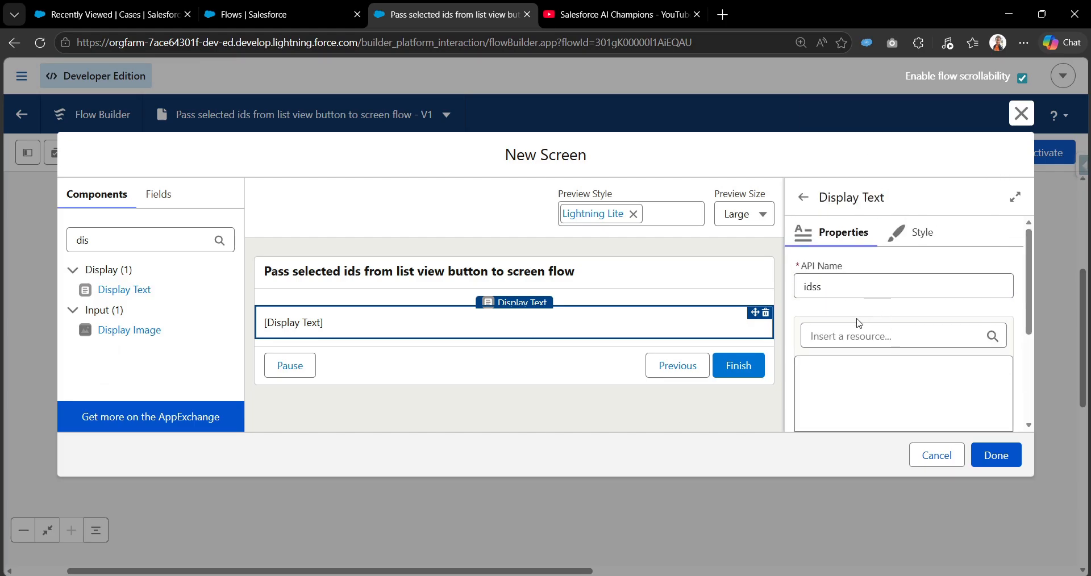
Set the display text to "Selected Ids: {!ids}" using the ids resource, and finish the screen
{"action": "left_click", "coordinate": [915, 173]}
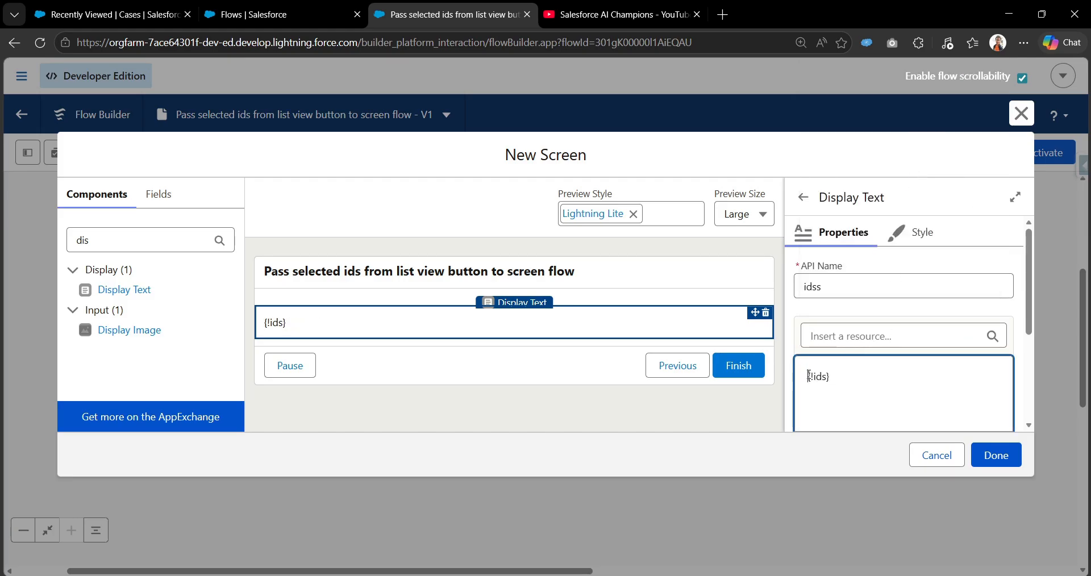
{"action": "type", "text": "Sele"}
{"action": "key", "text": "BackSpace"}
{"action": "key", "text": "BackSpace"}
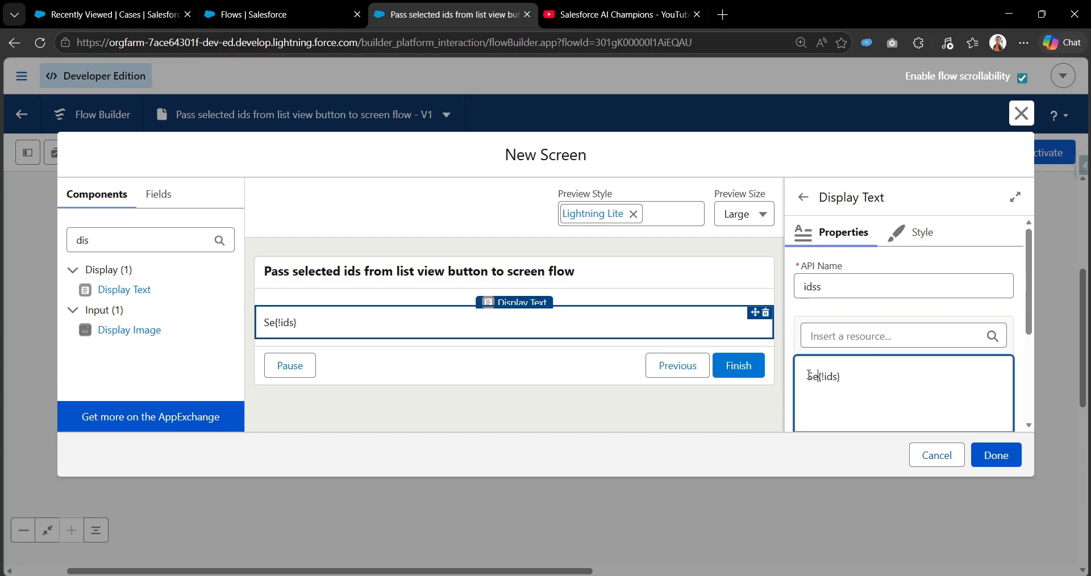
{"action": "type", "text": "lect"}
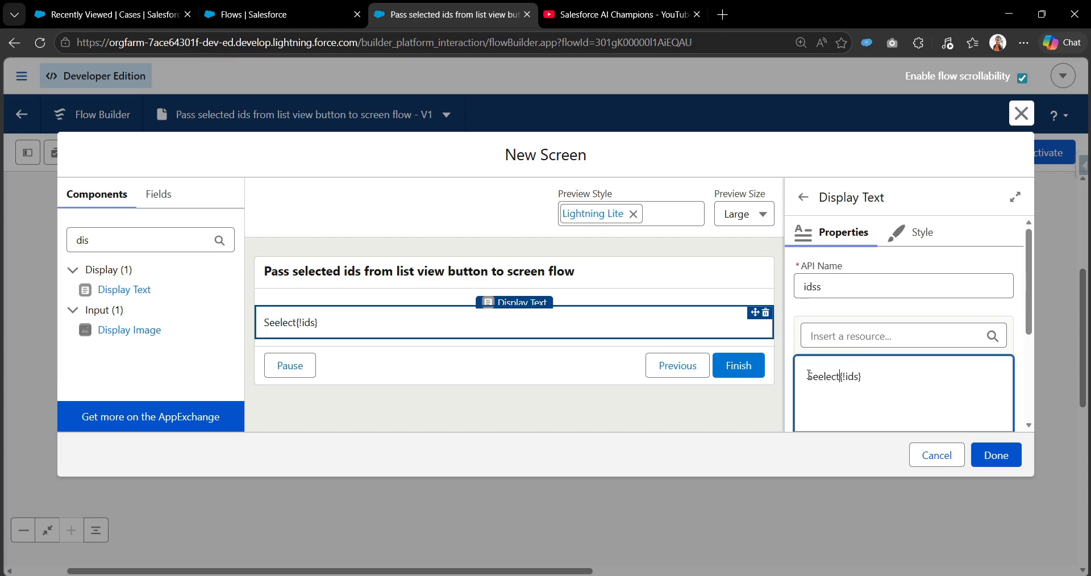
{"action": "key", "text": "BackSpace"}
{"action": "key", "text": "BackSpace"}
{"action": "key", "text": "BackSpace"}
{"action": "key", "text": "BackSpace"}
{"action": "type", "text": "e"}
{"action": "key", "text": "BackSpace"}
{"action": "type", "text": "lected Ids:"}
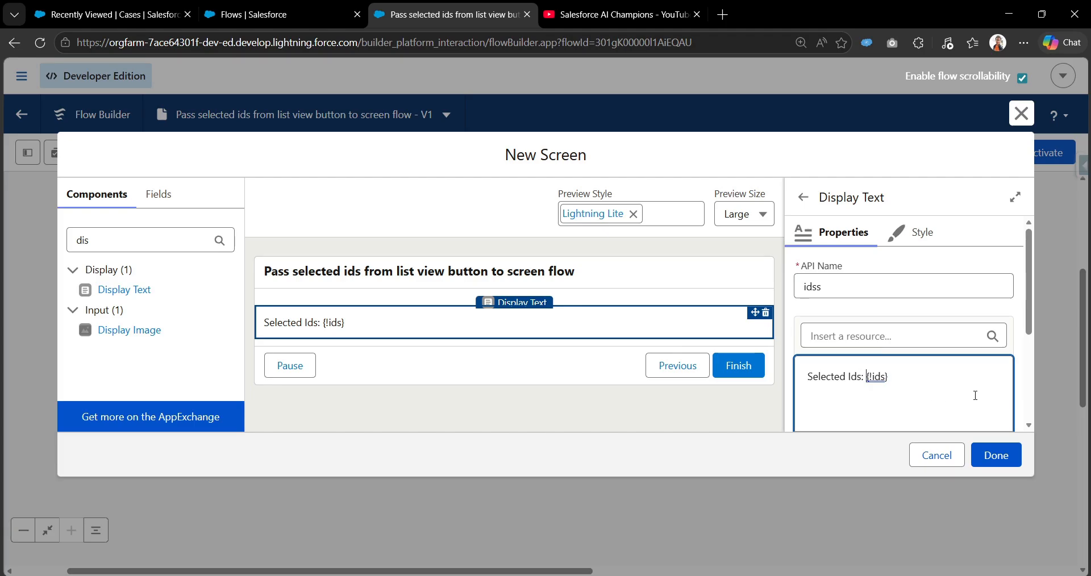
{"action": "left_click", "coordinate": [1011, 463]}
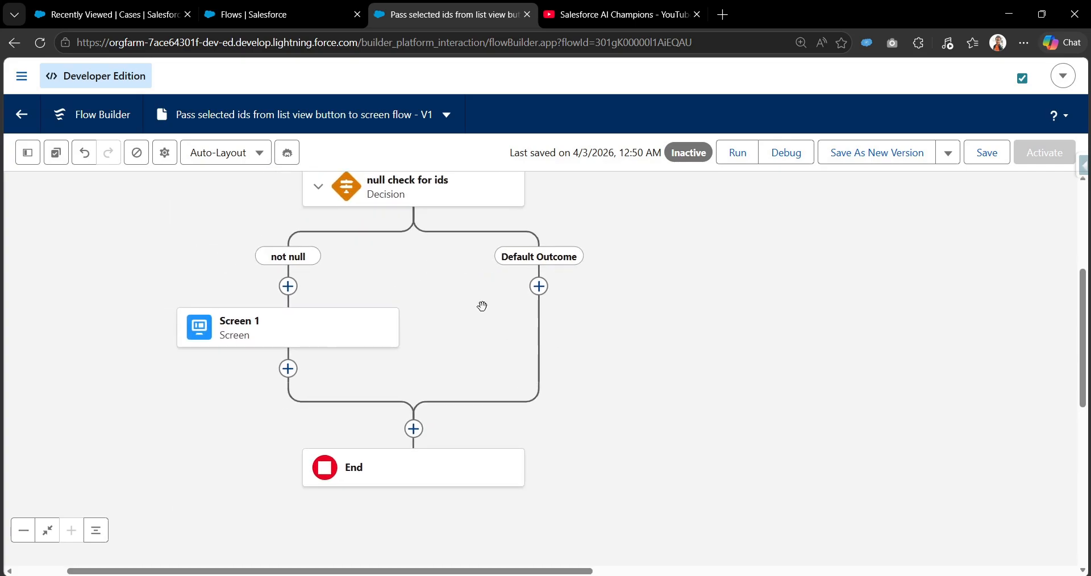
Copy the Screen 1 element and paste it on the Default Outcome path
{"action": "left_click", "coordinate": [392, 334]}
{"action": "left_click", "coordinate": [410, 358]}
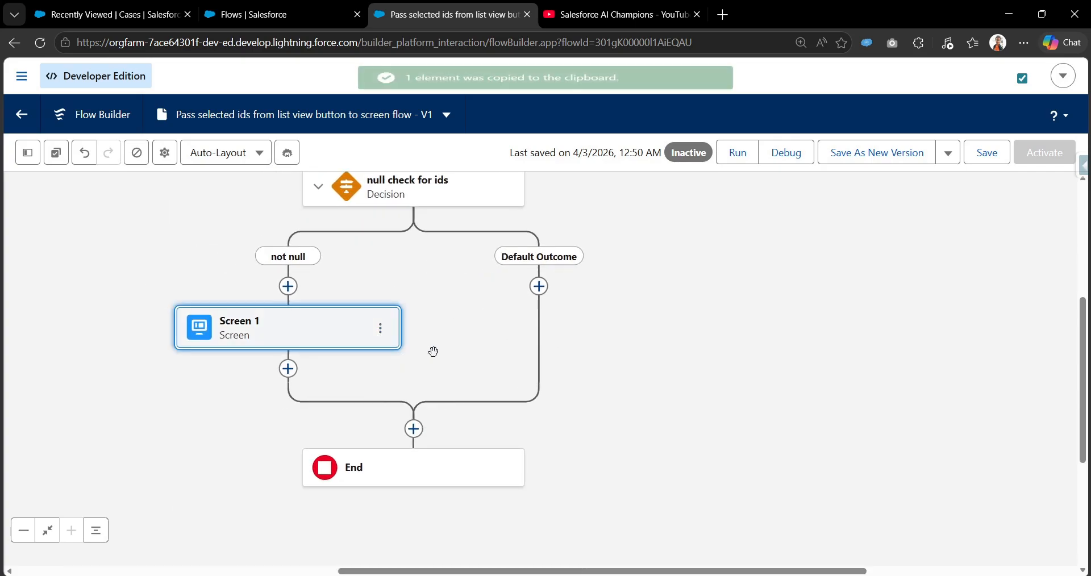
{"action": "left_click", "coordinate": [540, 286]}
{"action": "left_click", "coordinate": [525, 405]}
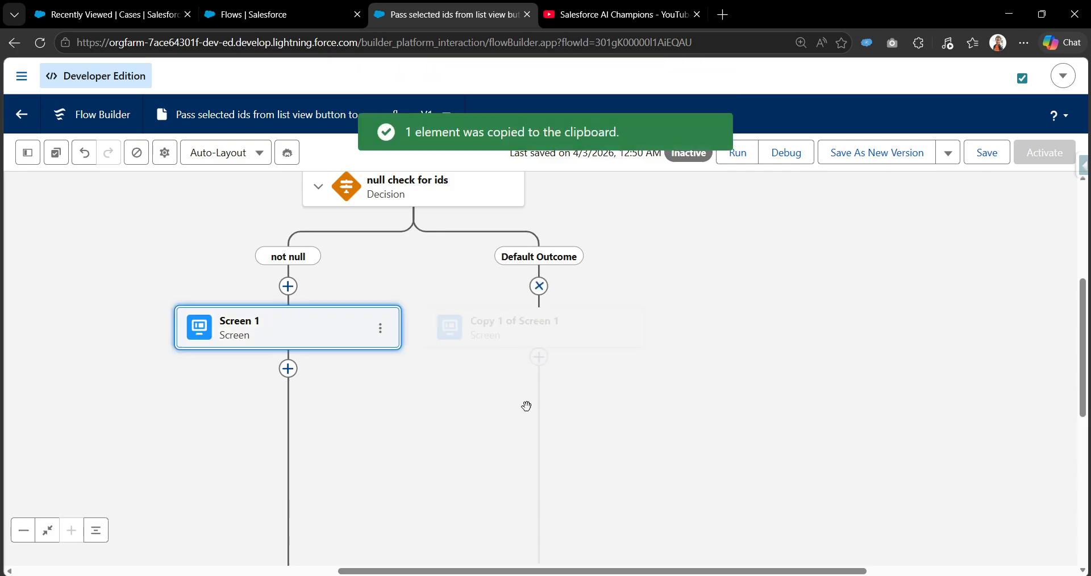
Replace the copied screen's display text with "Select atleast one record." and finish editing the screen
{"action": "left_click", "coordinate": [539, 341]}
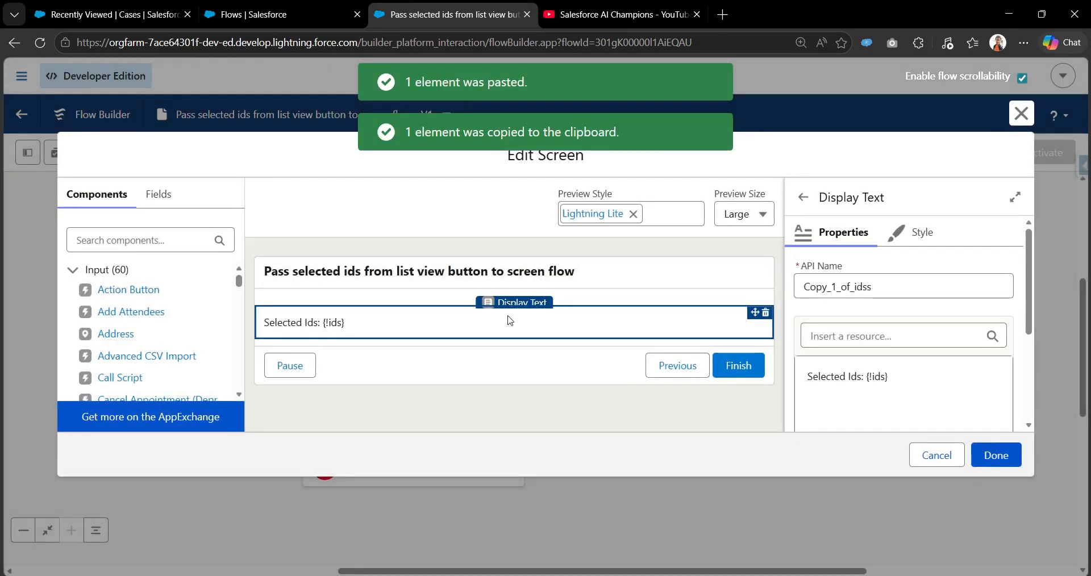
{"action": "left_click_drag", "start_coordinate": [895, 378], "coordinate": [809, 377]}
{"action": "key", "text": "Delete"}
{"action": "key", "text": "Delete"}
{"action": "key", "text": "Delete"}
{"action": "key", "text": "Delete"}
{"action": "key", "text": "Delete"}
{"action": "key", "text": "Delete"}
{"action": "key", "text": "Delete"}
{"action": "key", "text": "Delete"}
{"action": "key", "text": "Delete"}
{"action": "key", "text": "Delete"}
{"action": "key", "text": "Delete"}
{"action": "key", "text": "Delete"}
{"action": "key", "text": "Delete"}
{"action": "key", "text": "Delete"}
{"action": "key", "text": "Delete"}
{"action": "key", "text": "Delete"}
{"action": "key", "text": "Delete"}
{"action": "key", "text": "Delete"}
{"action": "key", "text": "Delete"}
{"action": "key", "text": "Delete"}
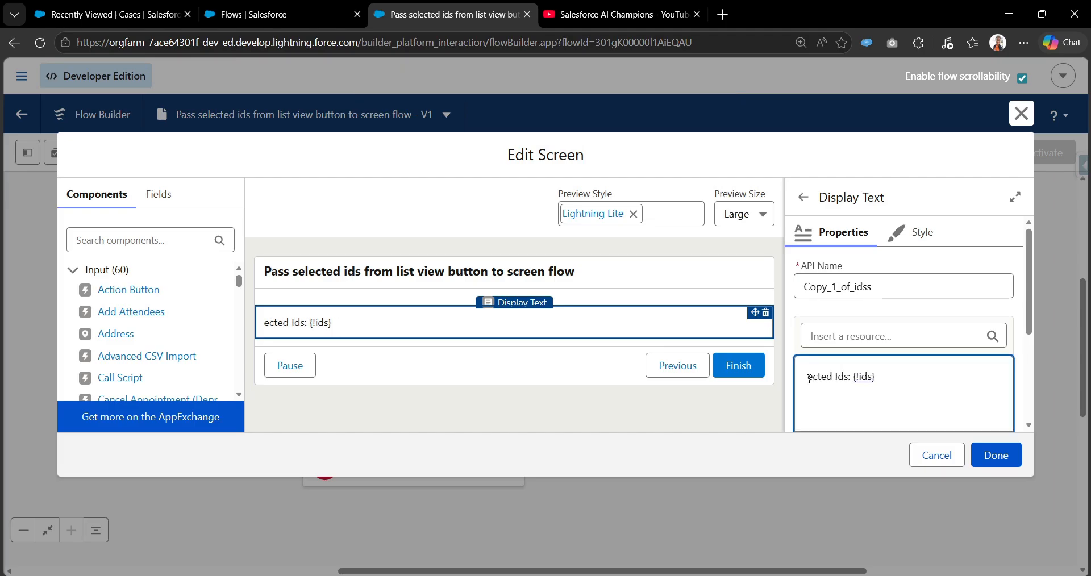
{"action": "type", "text": "Select"}
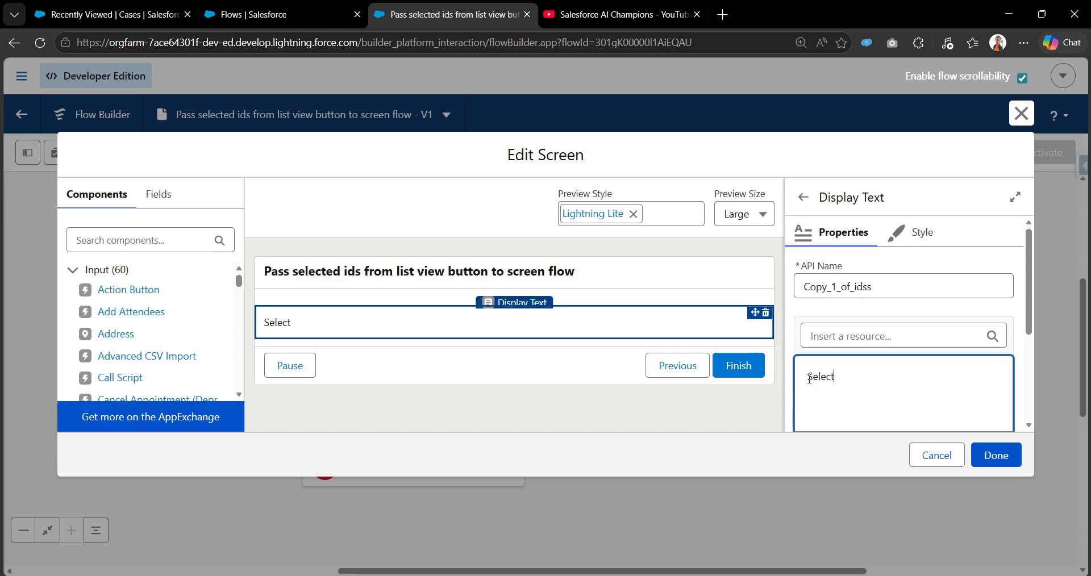
{"action": "type", "text": " atleast o"}
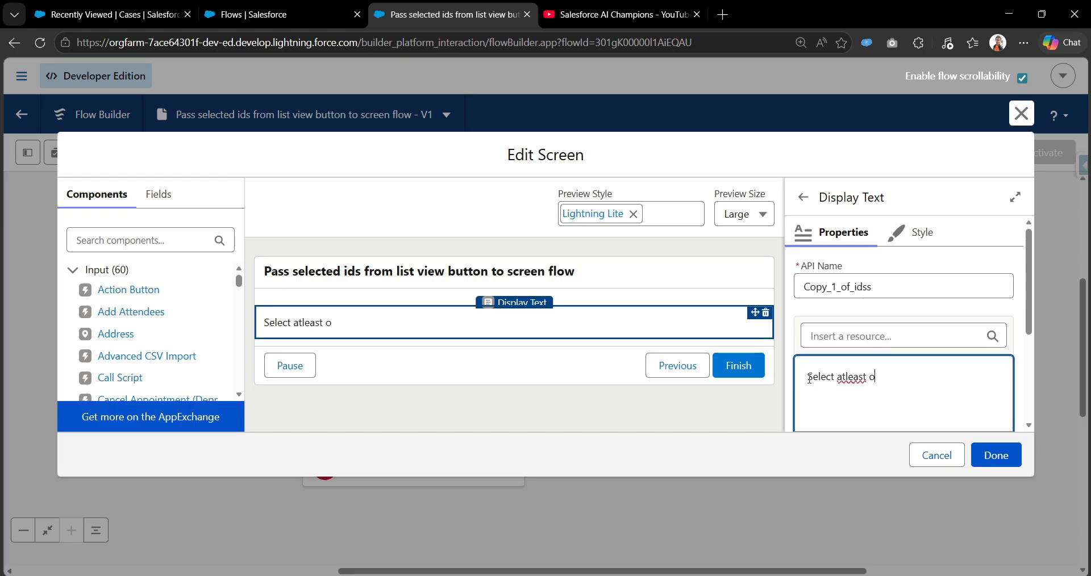
{"action": "type", "text": "ne record"}
{"action": "left_click", "coordinate": [1003, 458]}
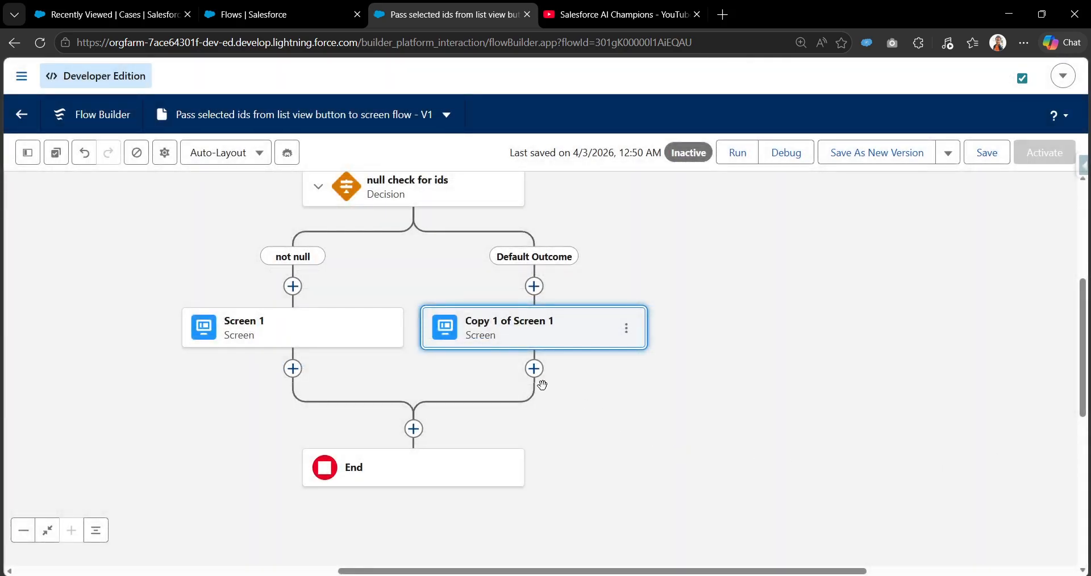
Review the copied screen on the Default Outcome path and close it without saving
{"action": "left_click_drag", "start_coordinate": [458, 367], "coordinate": [508, 393]}
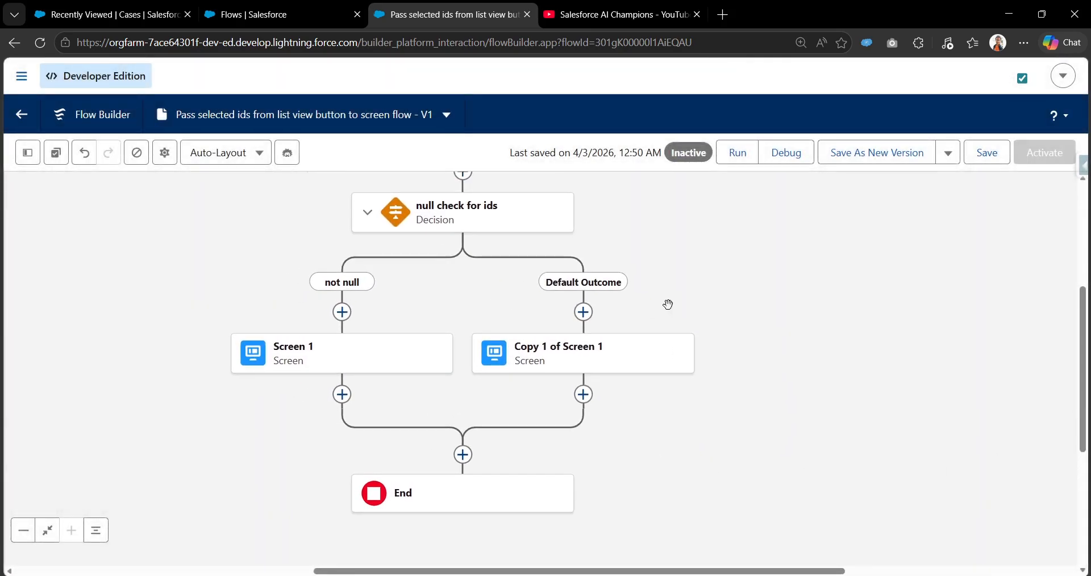
{"action": "left_click_drag", "start_coordinate": [686, 291], "coordinate": [688, 317]}
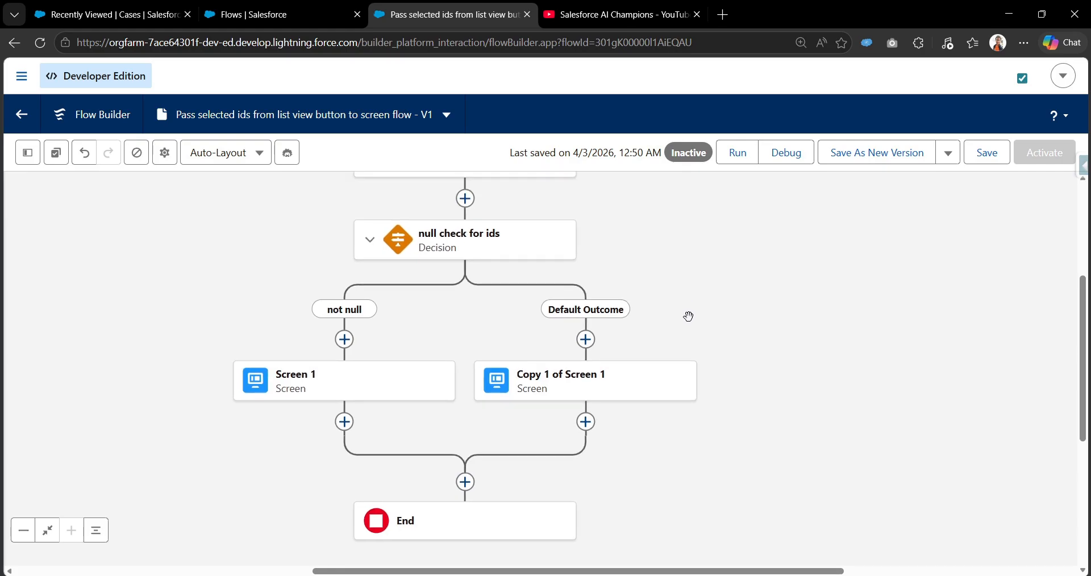
{"action": "double_click", "coordinate": [601, 389]}
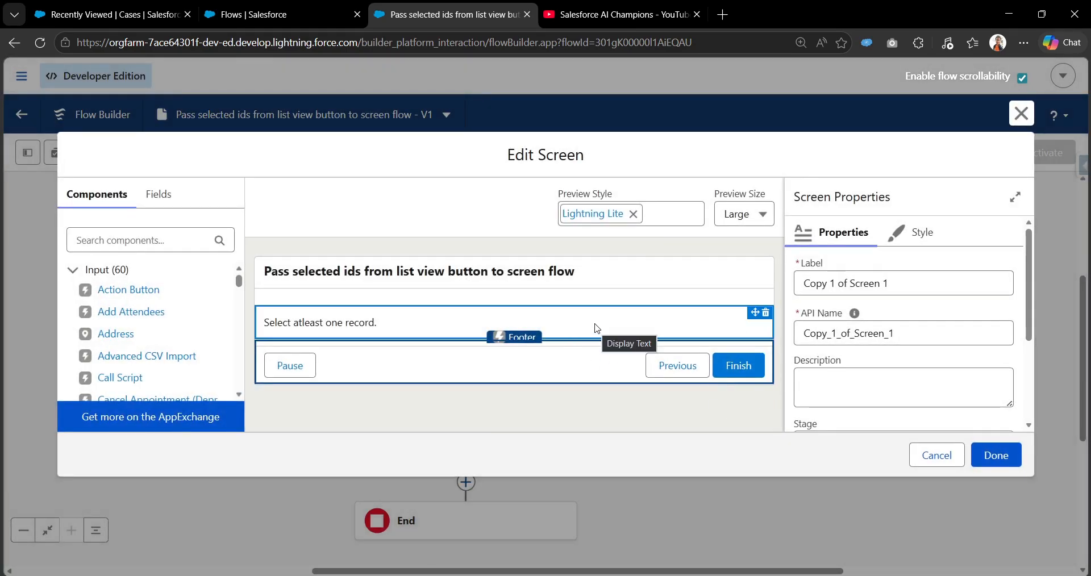
{"action": "left_click", "coordinate": [937, 454]}
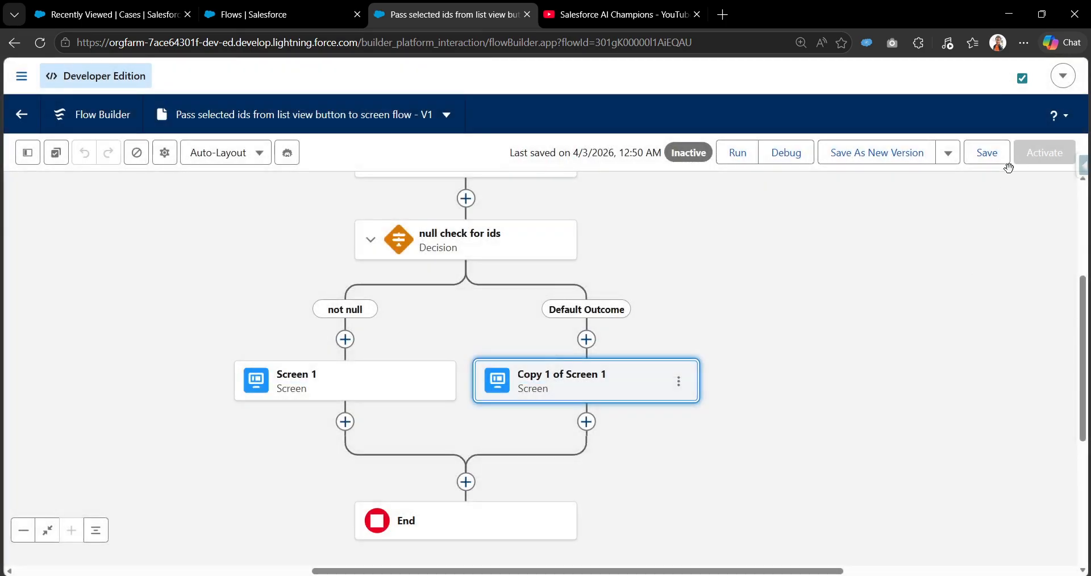
Save the completed flow and activate it
{"action": "left_click", "coordinate": [1005, 160]}
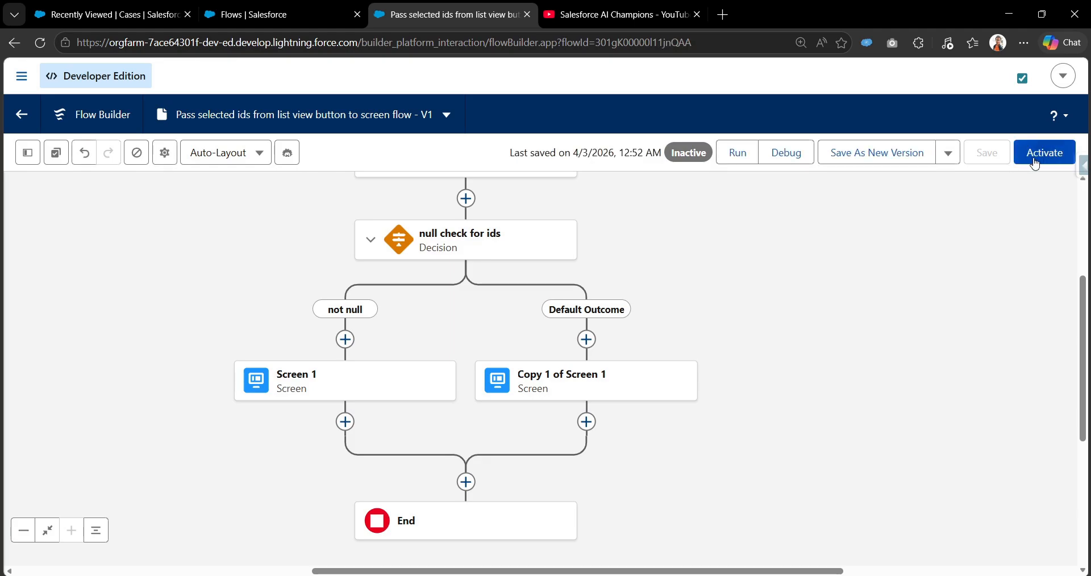
{"action": "left_click", "coordinate": [1036, 162]}
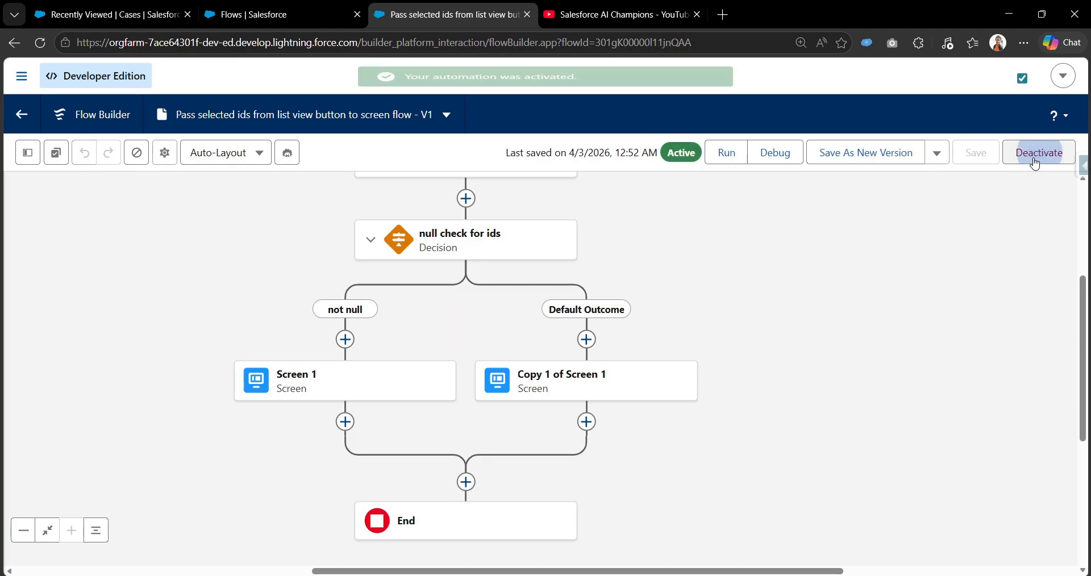
Open the Case object's settings in Object Manager
{"action": "left_click", "coordinate": [287, 19]}
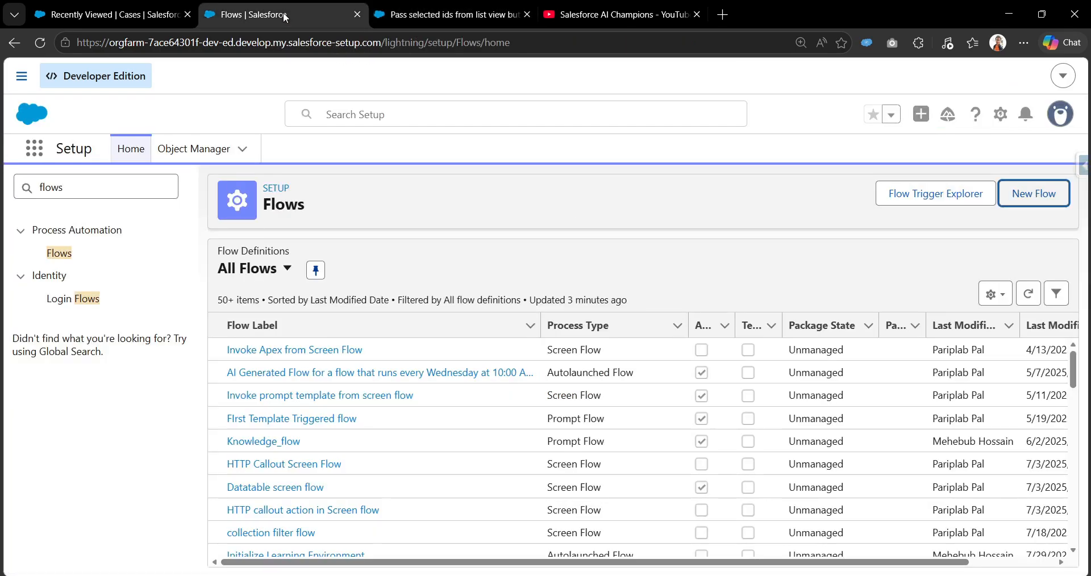
{"action": "left_click", "coordinate": [189, 145]}
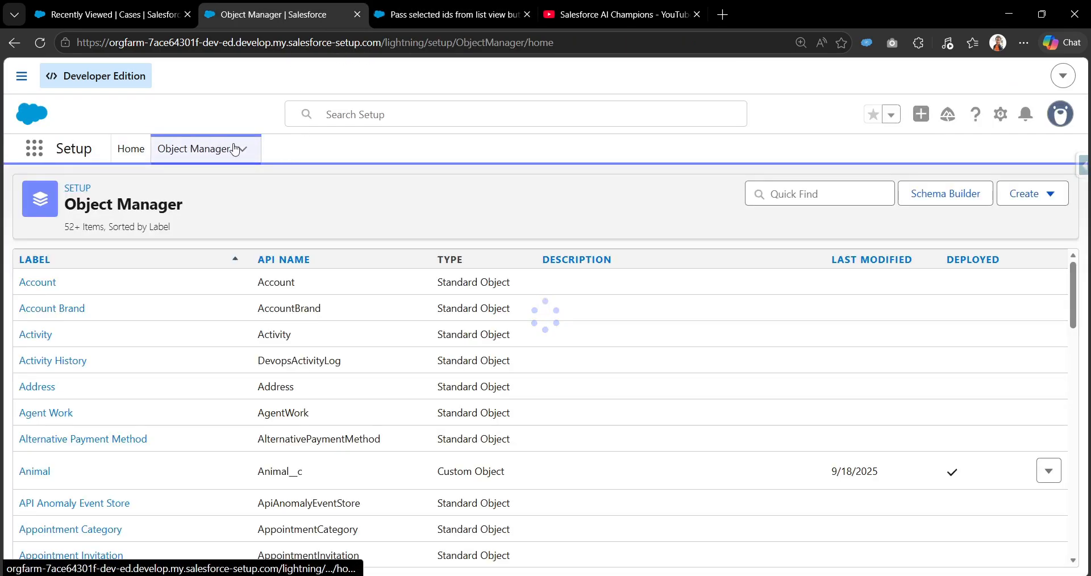
{"action": "left_click", "coordinate": [806, 196]}
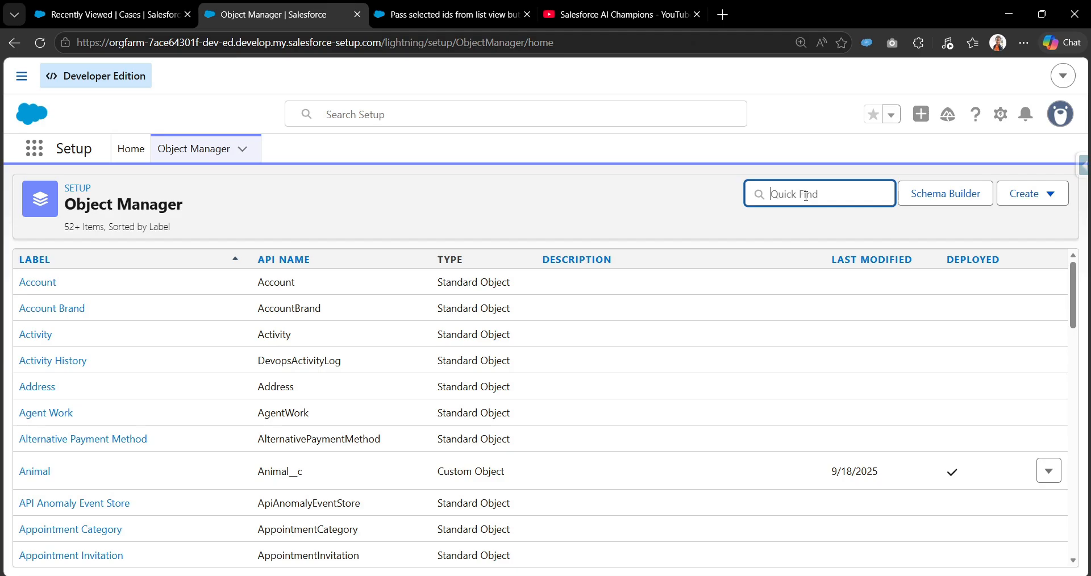
{"action": "type", "text": "case"}
{"action": "left_click", "coordinate": [27, 283]}
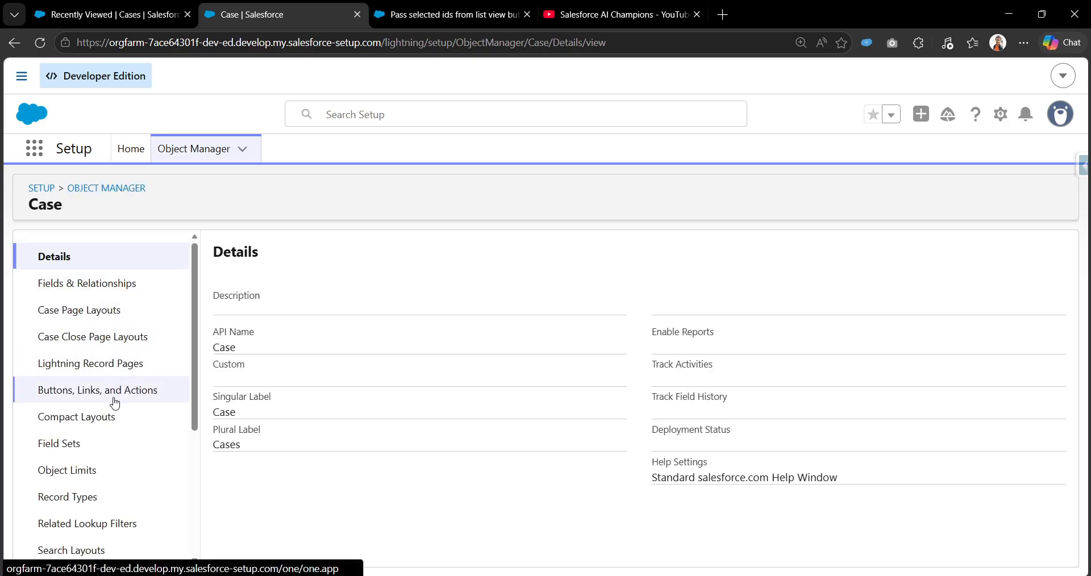
Start a new custom button or link for the Case object and reload its empty page
{"action": "left_click", "coordinate": [114, 403]}
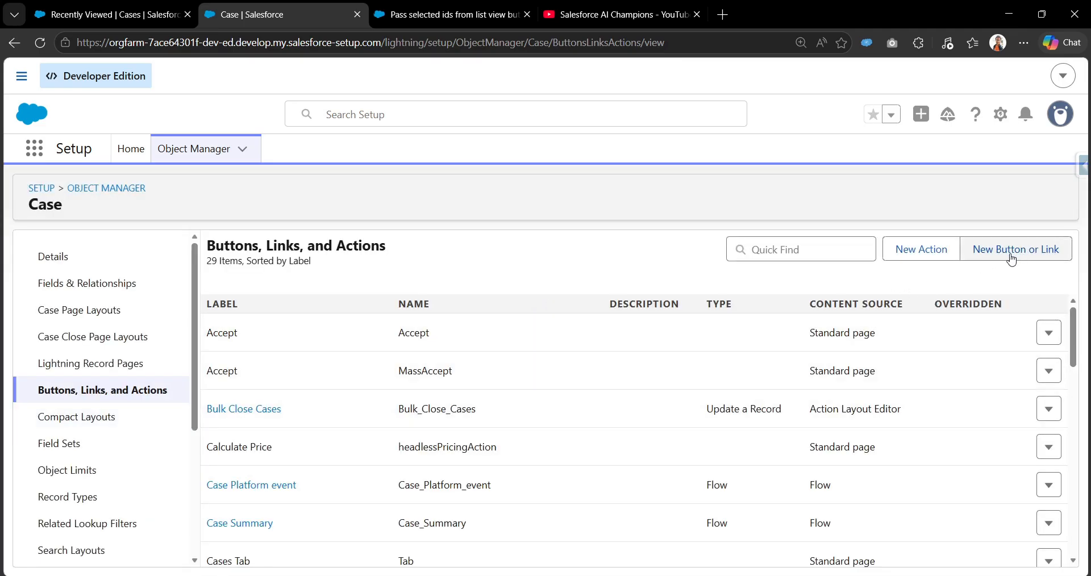
{"action": "left_click", "coordinate": [1011, 260]}
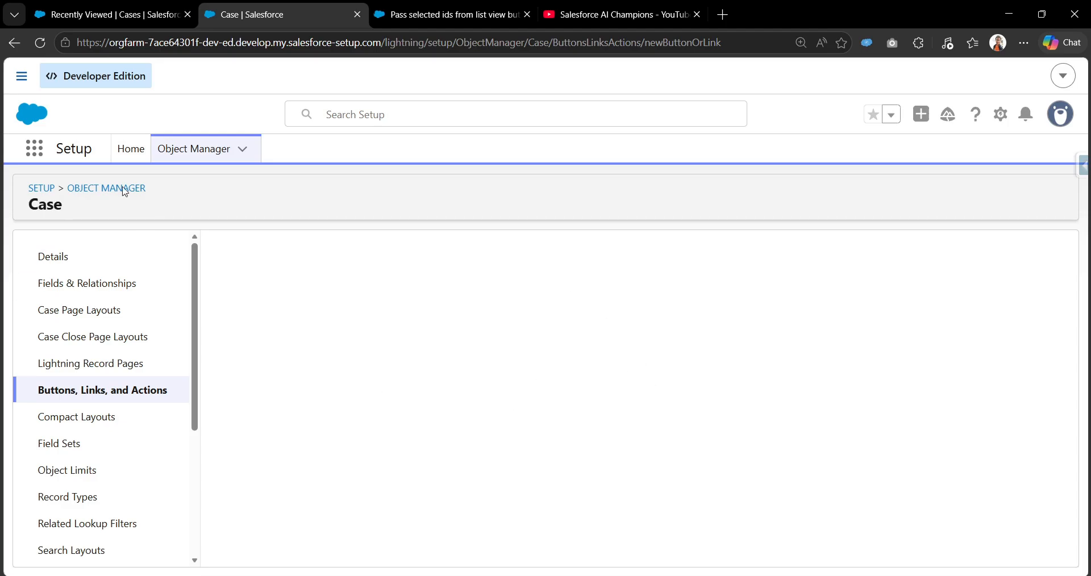
{"action": "left_click", "coordinate": [40, 44]}
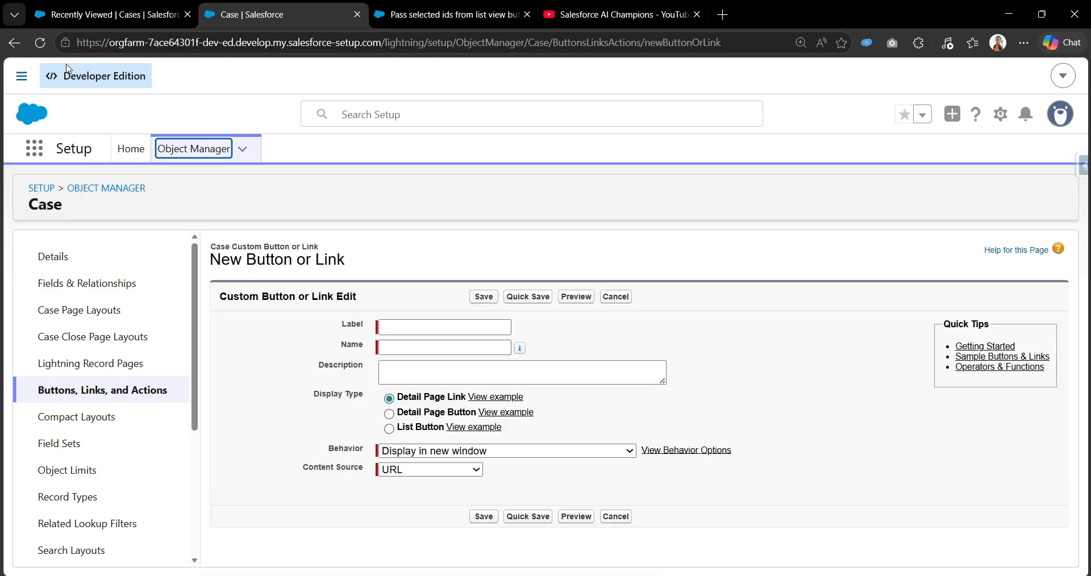
Label the new button "Pass Multiple Ids Demo", let its name fill in, and set the display type to List Button
{"action": "left_click", "coordinate": [425, 329]}
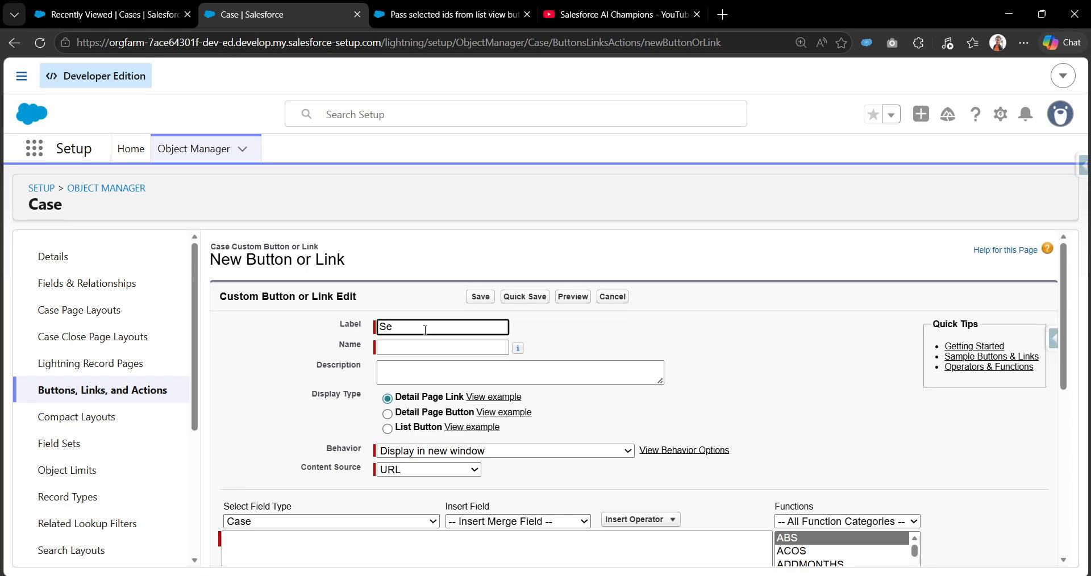
{"action": "type", "text": "Pas"}
{"action": "type", "text": "mp"}
{"action": "type", "text": "o"}
{"action": "key", "text": "Tab"}
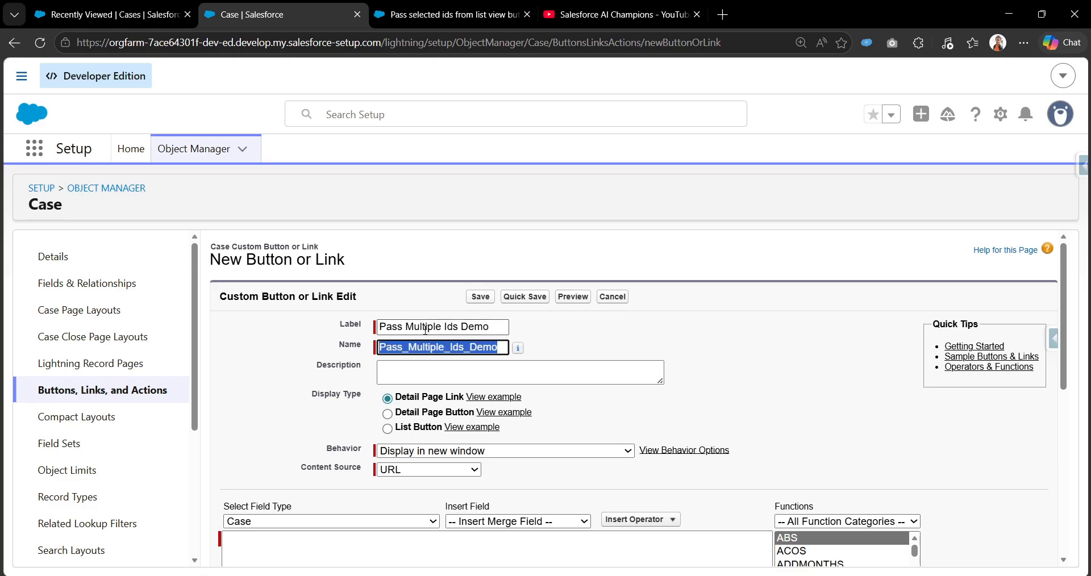
{"action": "left_click", "coordinate": [388, 429]}
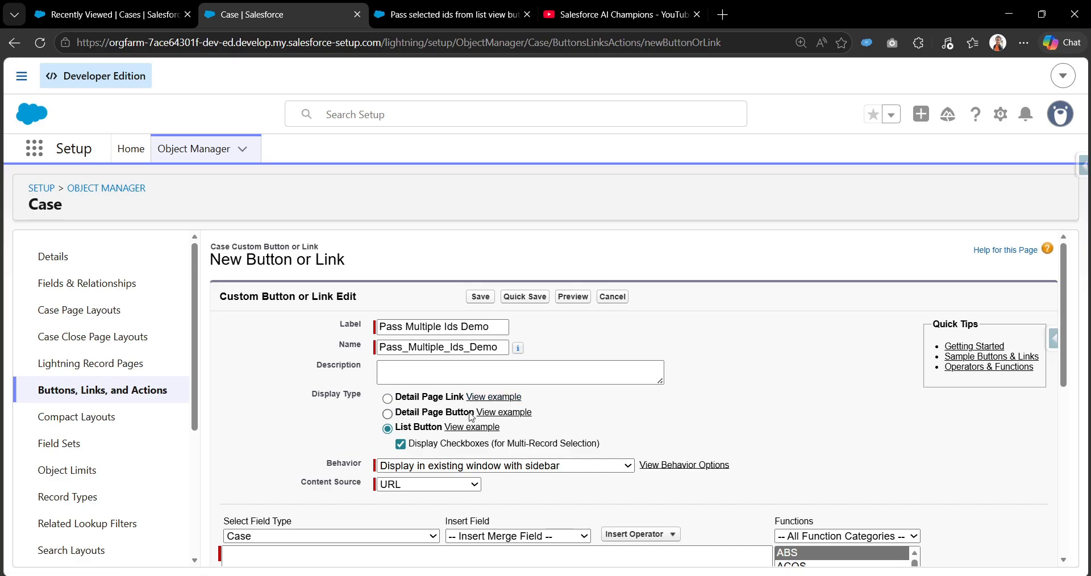
Examine how the Display Checkboxes option relates to the recently viewed Cases list by selecting the first four cases, and return to the button form
{"action": "key", "text": "ctrl+shift+Tab"}
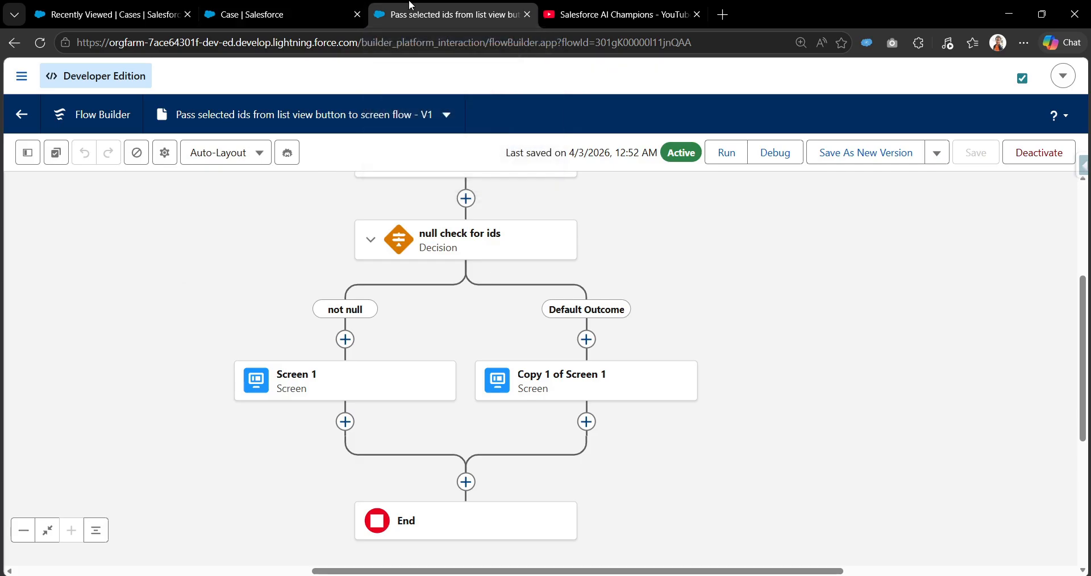
{"action": "left_click", "coordinate": [323, 6]}
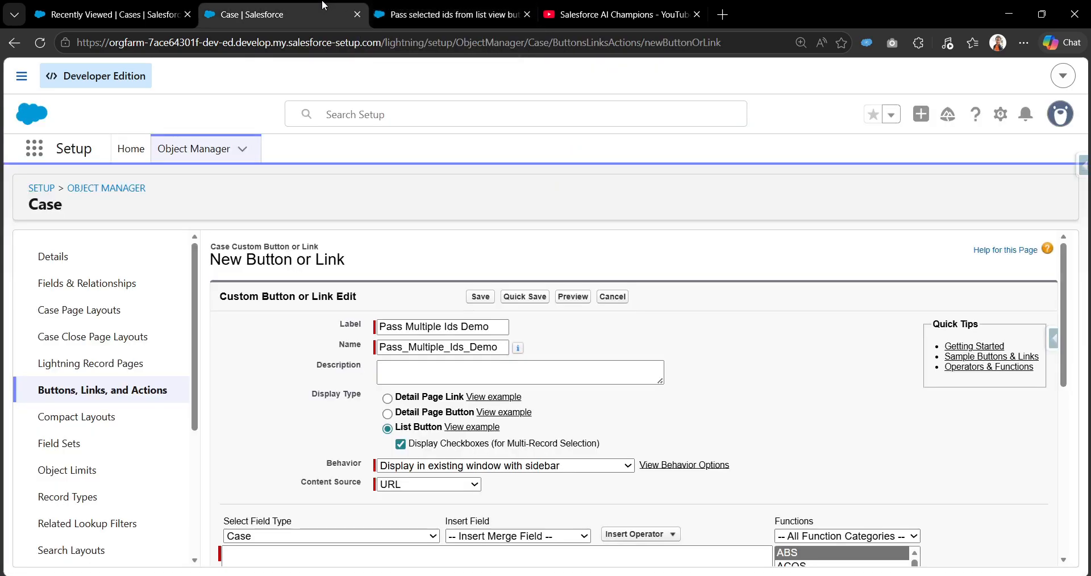
{"action": "scroll", "coordinate": [409, 375], "scroll_direction": "down", "scroll_amount": 1}
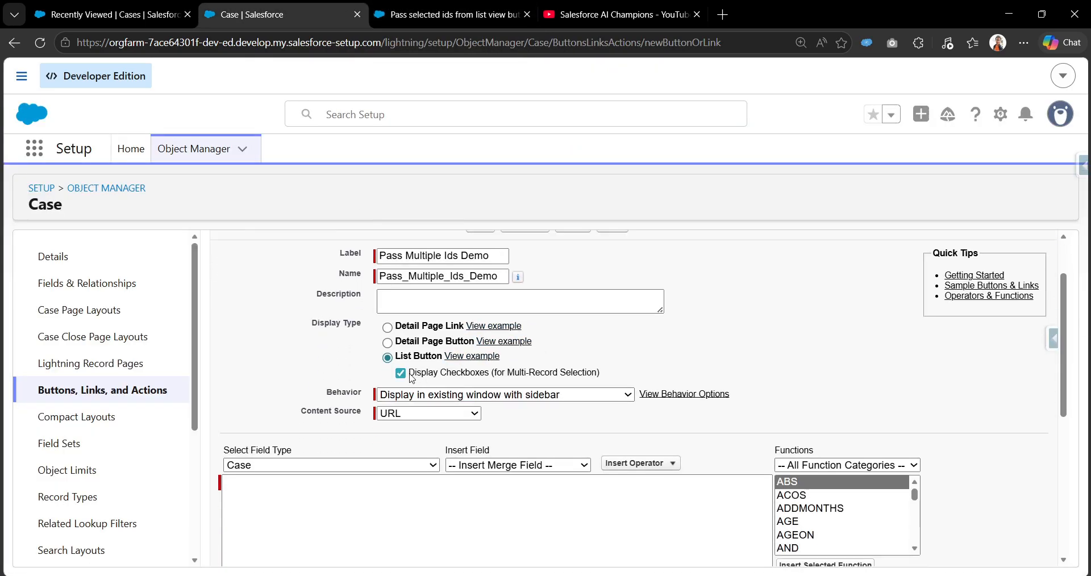
{"action": "left_click_drag", "start_coordinate": [413, 378], "coordinate": [631, 379]}
{"action": "left_click", "coordinate": [619, 376]}
{"action": "left_click", "coordinate": [108, 14]}
{"action": "left_click", "coordinate": [71, 314]}
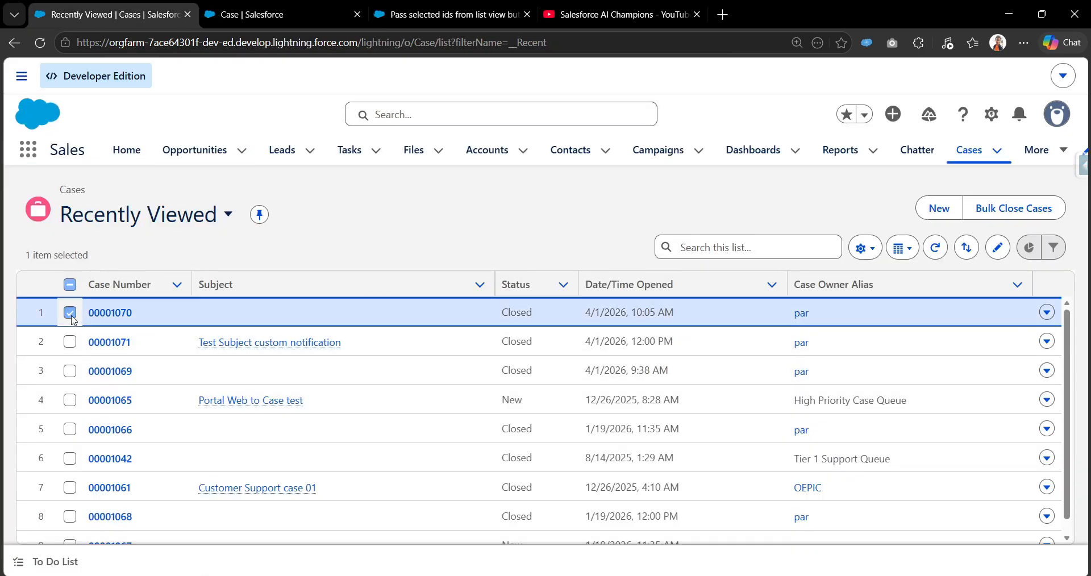
{"action": "left_click", "coordinate": [69, 342]}
{"action": "left_click", "coordinate": [70, 371]}
{"action": "left_click", "coordinate": [70, 401]}
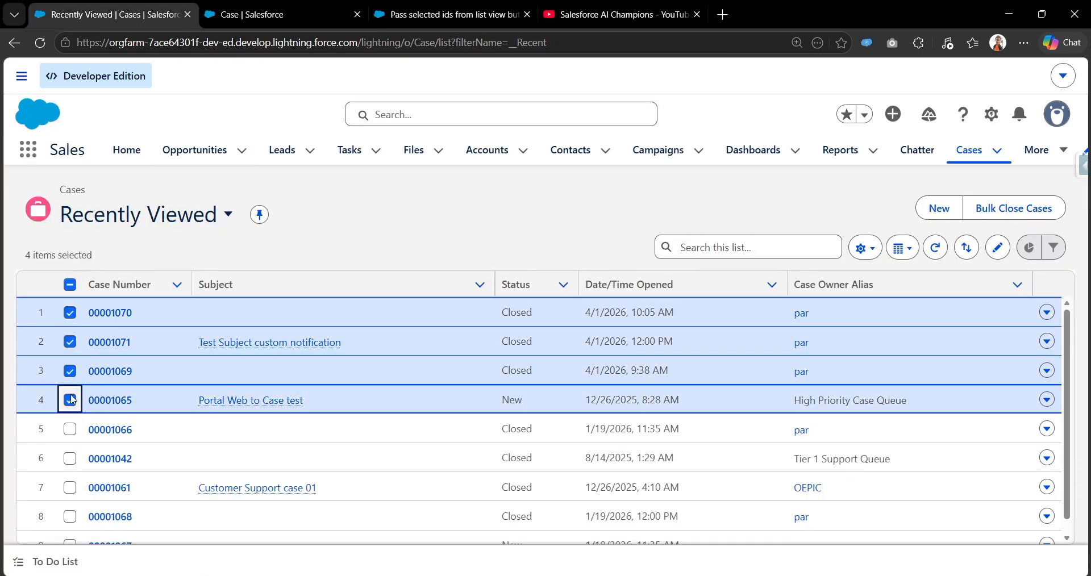
{"action": "left_click", "coordinate": [70, 286]}
{"action": "left_click", "coordinate": [246, 14]}
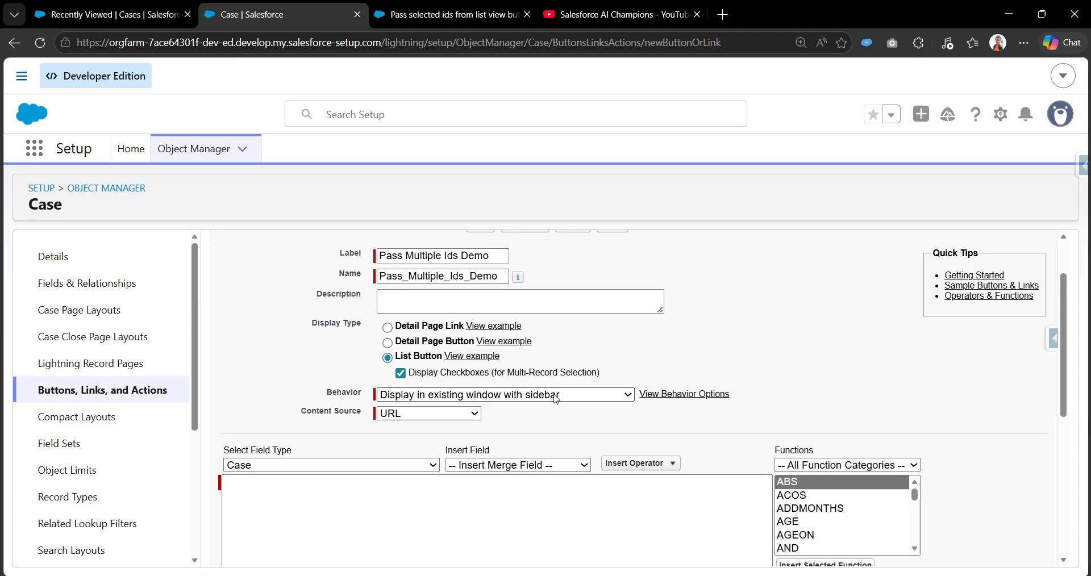
Review the available Behavior and Content Source options for the list button without changing them
{"action": "scroll", "coordinate": [559, 405], "scroll_direction": "down", "scroll_amount": 1}
{"action": "scroll", "coordinate": [559, 405], "scroll_direction": "down", "scroll_amount": 1}
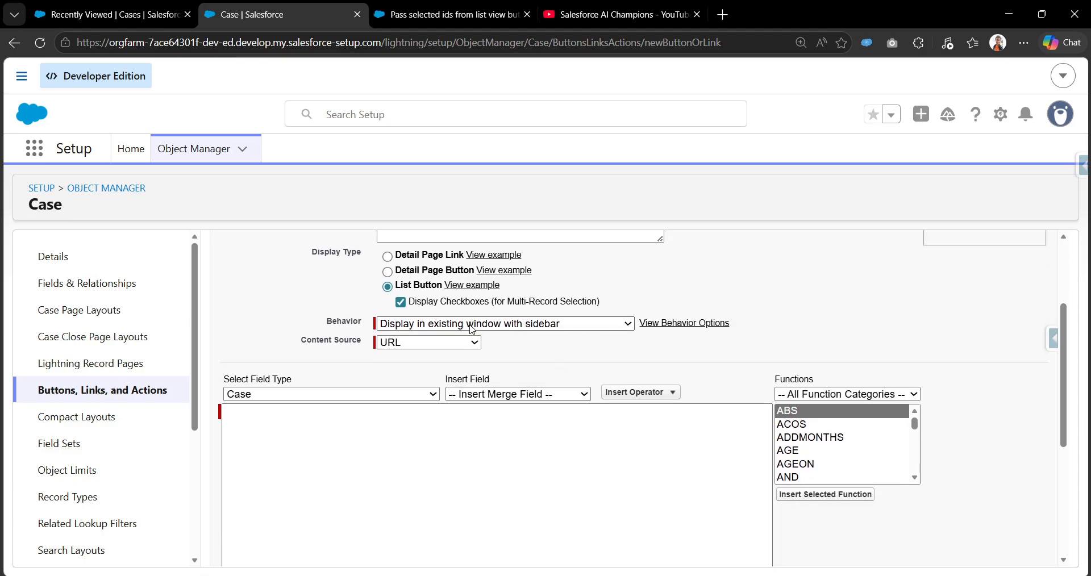
{"action": "left_click", "coordinate": [527, 329]}
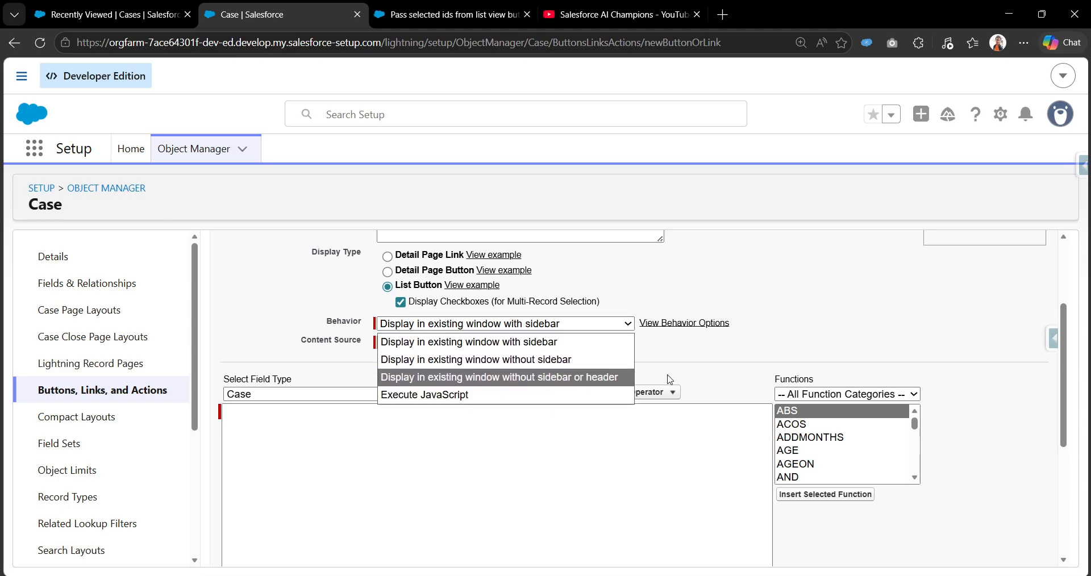
{"action": "left_click", "coordinate": [701, 358]}
{"action": "left_click", "coordinate": [408, 346]}
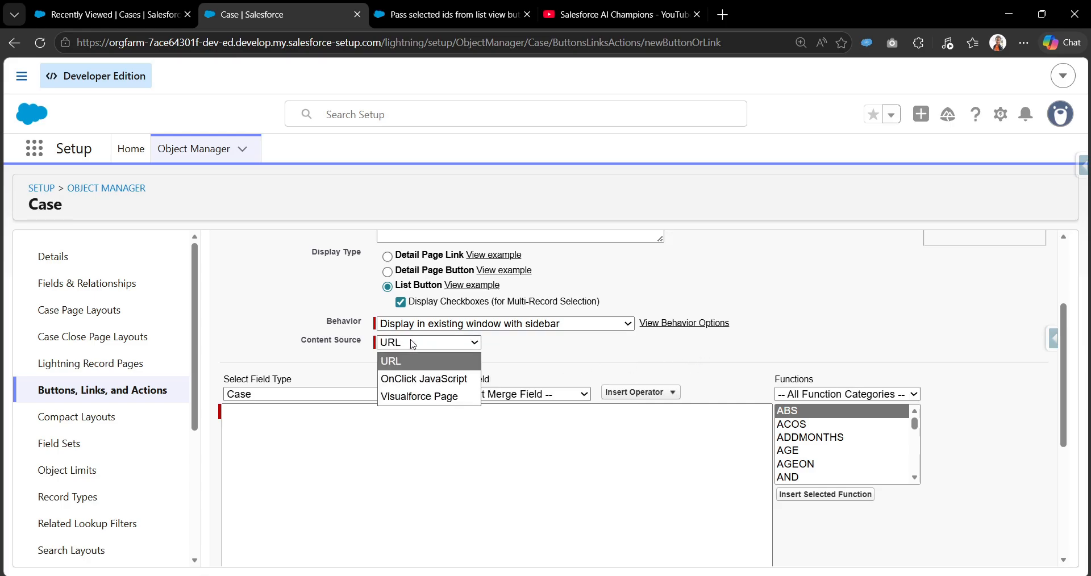
{"action": "left_click", "coordinate": [549, 361]}
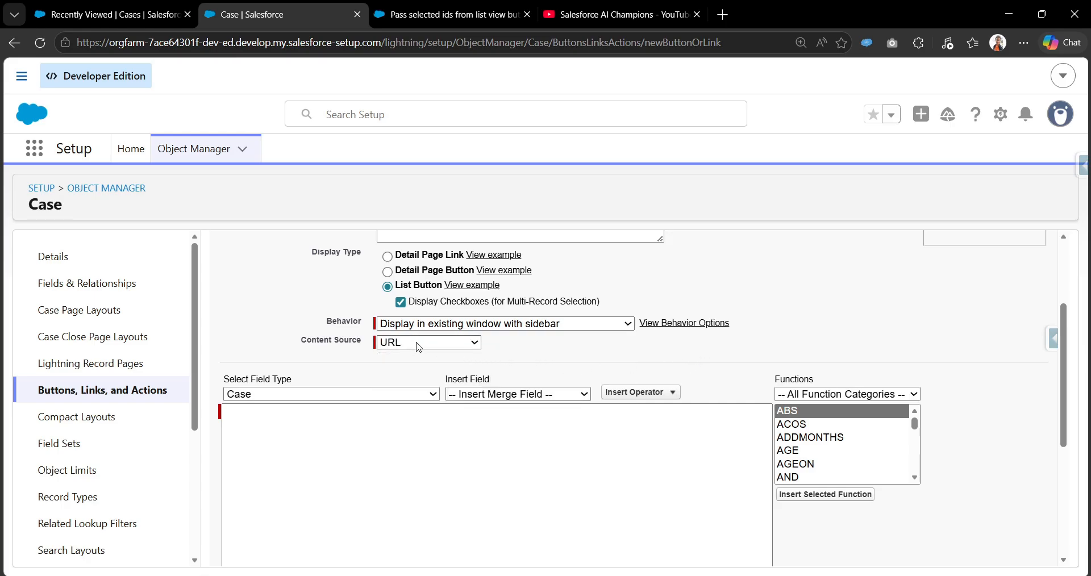
Enter the button URL /flow/Pass_selected_ids_from_list_view_button_to_screen_flow, copying the API name from the flow's version properties
{"action": "left_click", "coordinate": [379, 433]}
{"action": "left_click", "coordinate": [379, 432]}
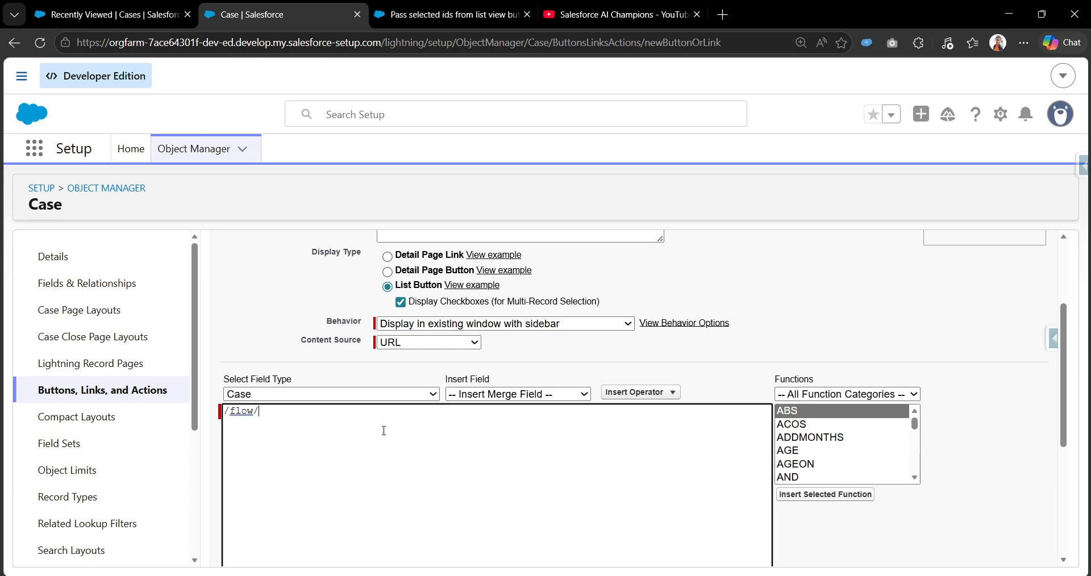
{"action": "left_click", "coordinate": [482, 23]}
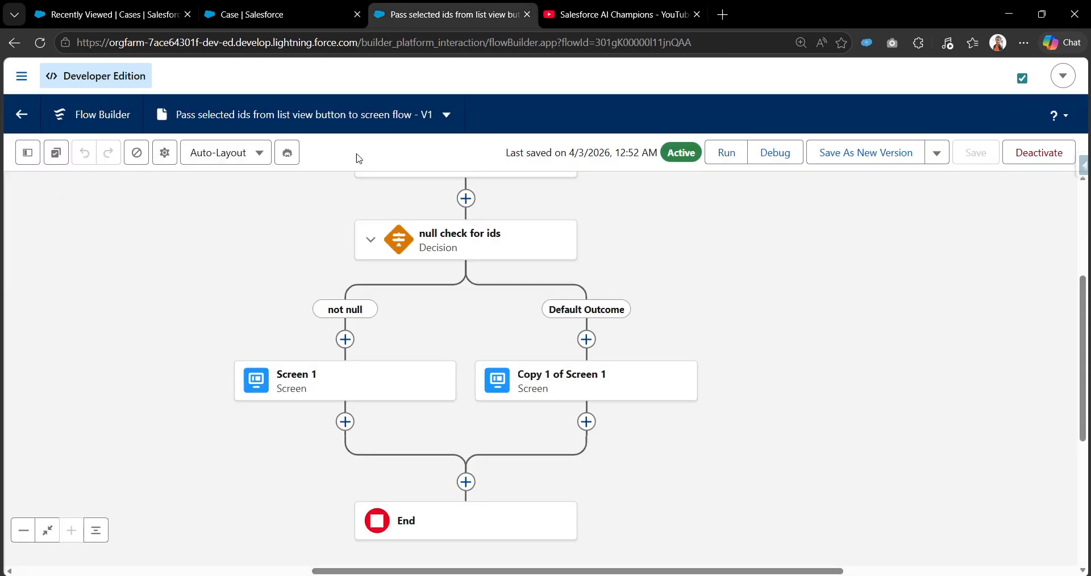
{"action": "left_click", "coordinate": [168, 153]}
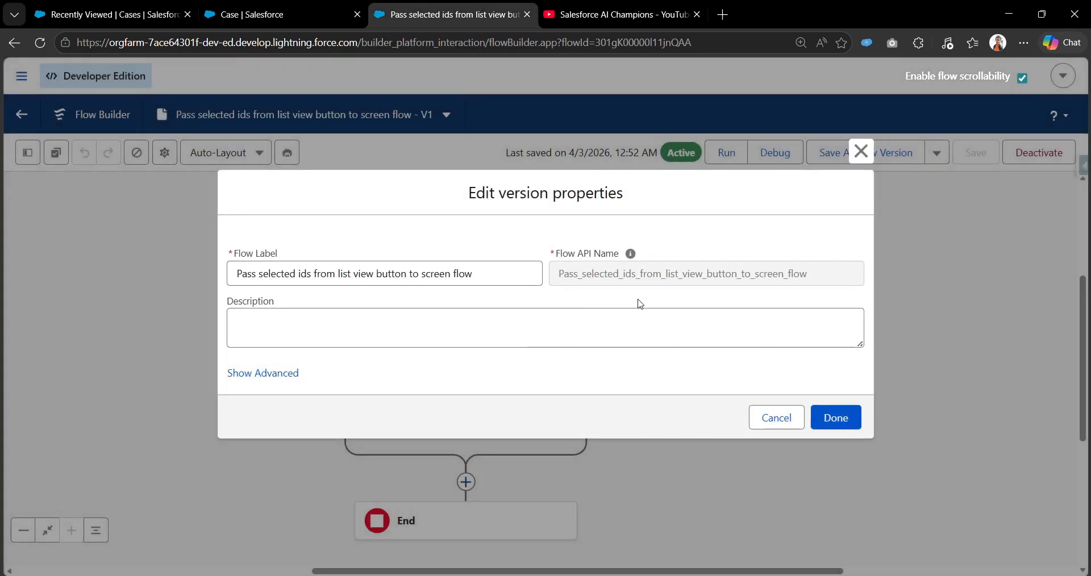
{"action": "double_click", "coordinate": [671, 273]}
{"action": "key", "text": "ctrl+c"}
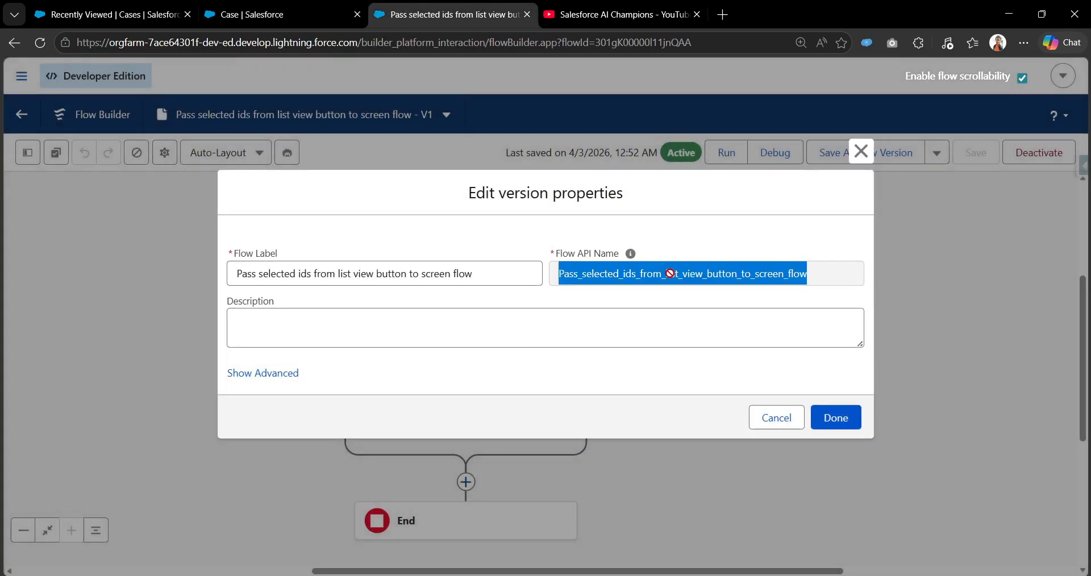
{"action": "left_click", "coordinate": [864, 151]}
{"action": "left_click", "coordinate": [244, 14]}
{"action": "key", "text": "ctrl+v"}
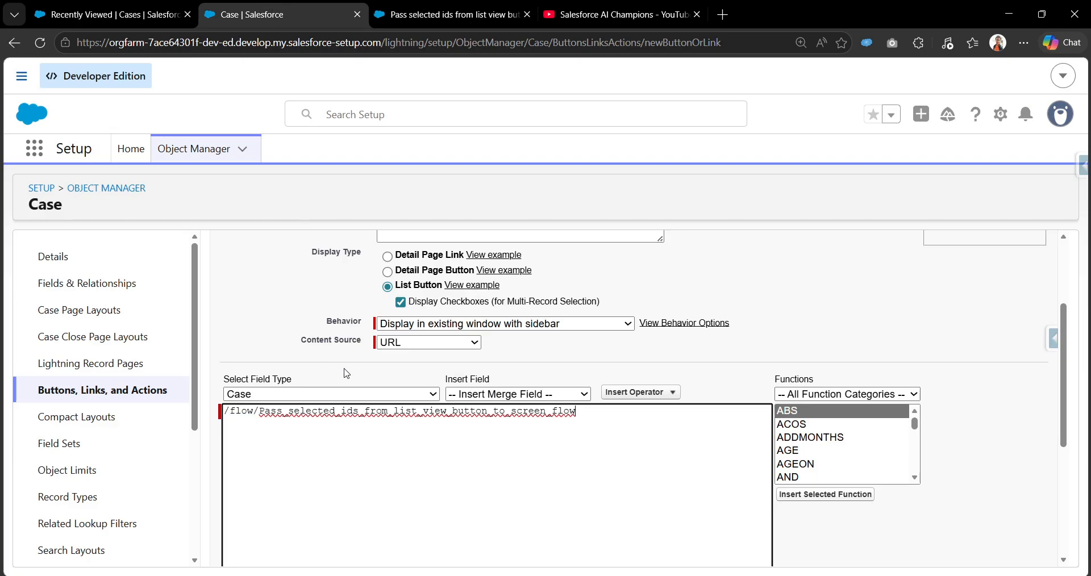
Save the custom list button and acknowledge the search layout notice
{"action": "scroll", "coordinate": [455, 446], "scroll_direction": "down", "scroll_amount": 5}
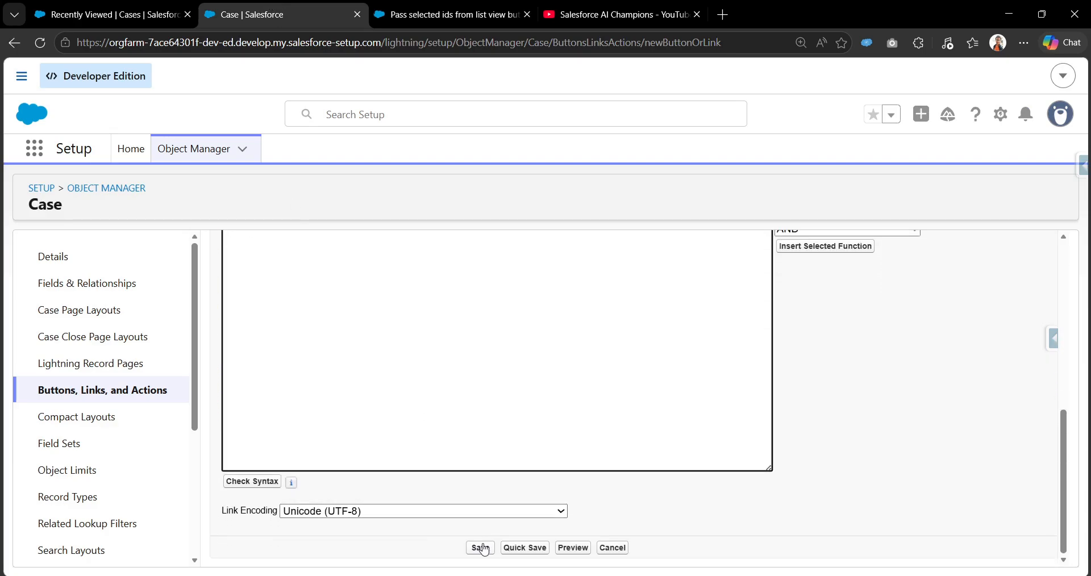
{"action": "left_click", "coordinate": [484, 547]}
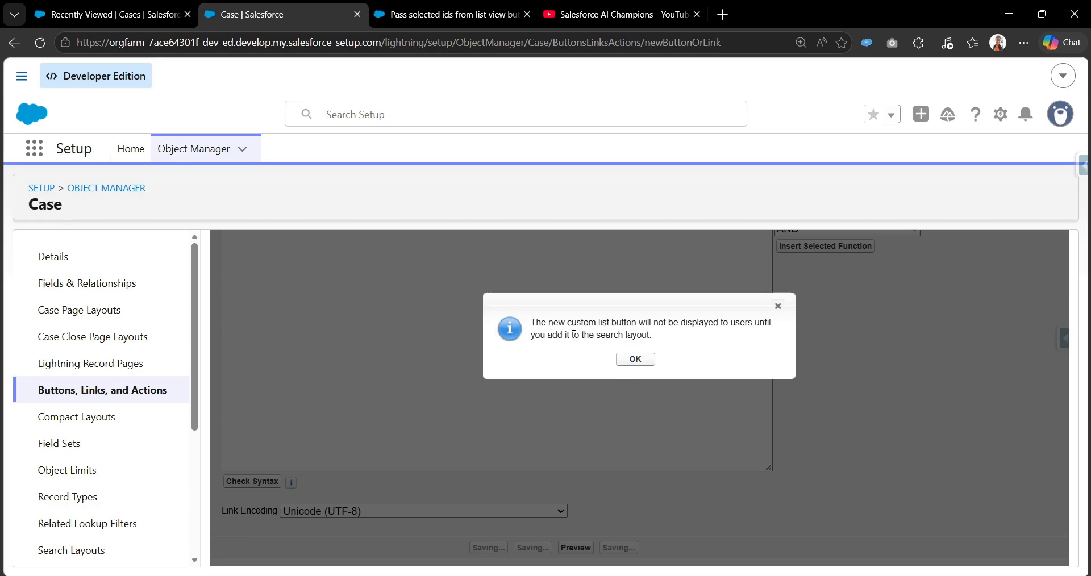
{"action": "left_click_drag", "start_coordinate": [533, 322], "coordinate": [659, 322]}
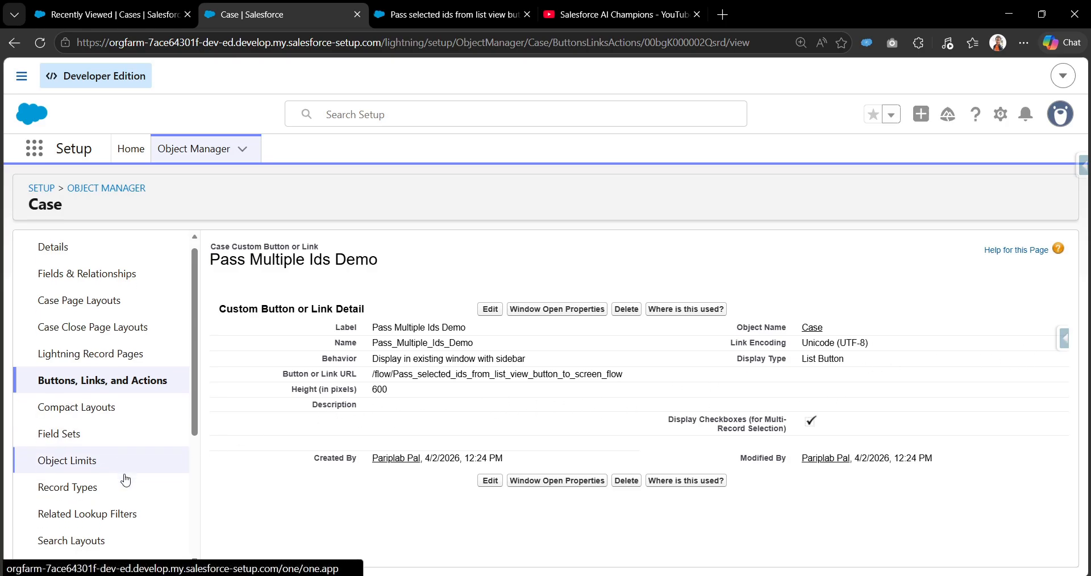
Open the Case object's List View Button Layout for editing
{"action": "scroll", "coordinate": [121, 480], "scroll_direction": "down", "scroll_amount": 3}
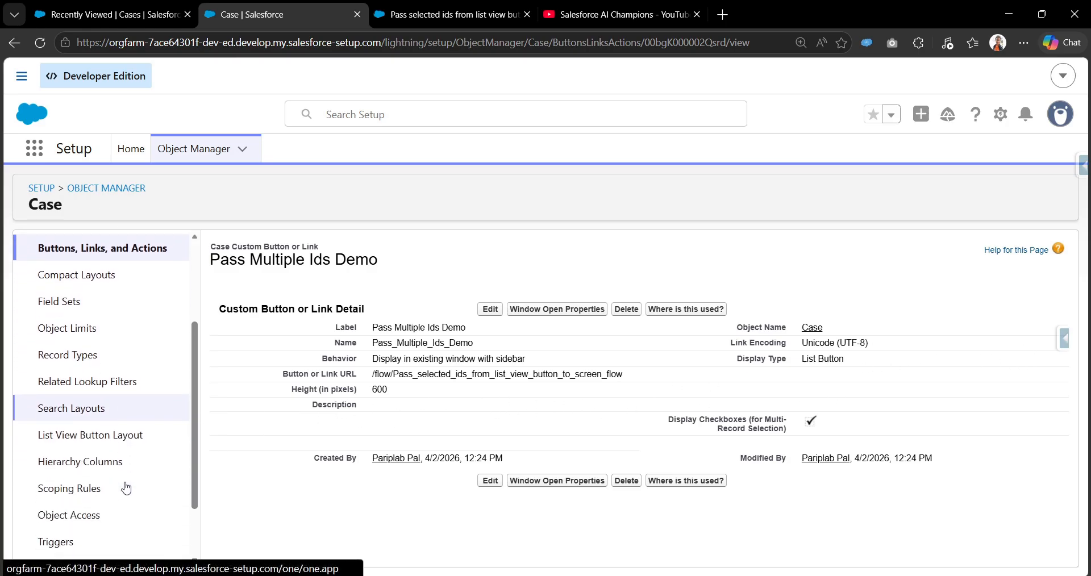
{"action": "left_click", "coordinate": [81, 447]}
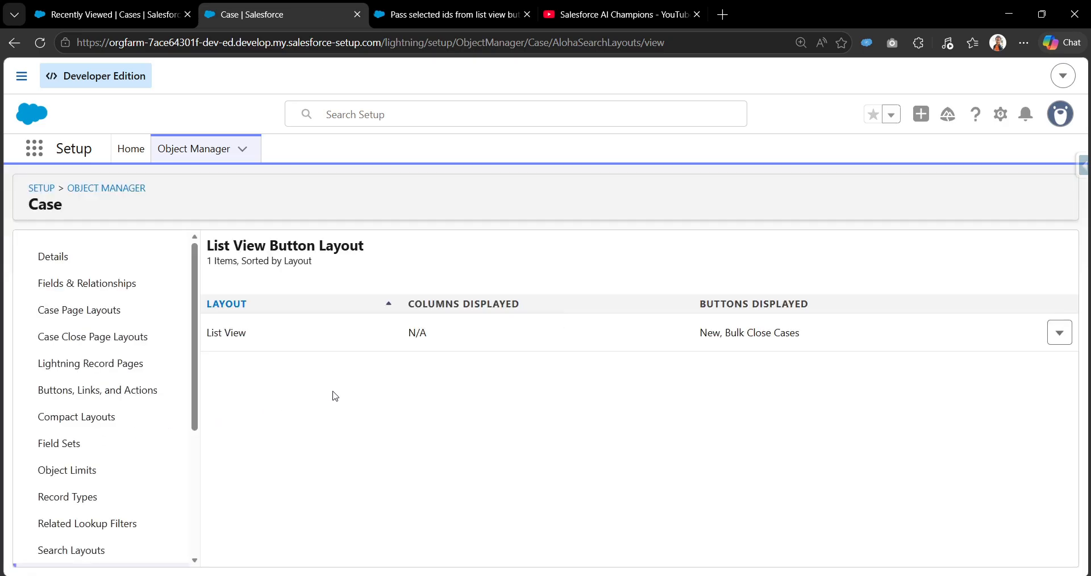
{"action": "left_click", "coordinate": [1059, 333]}
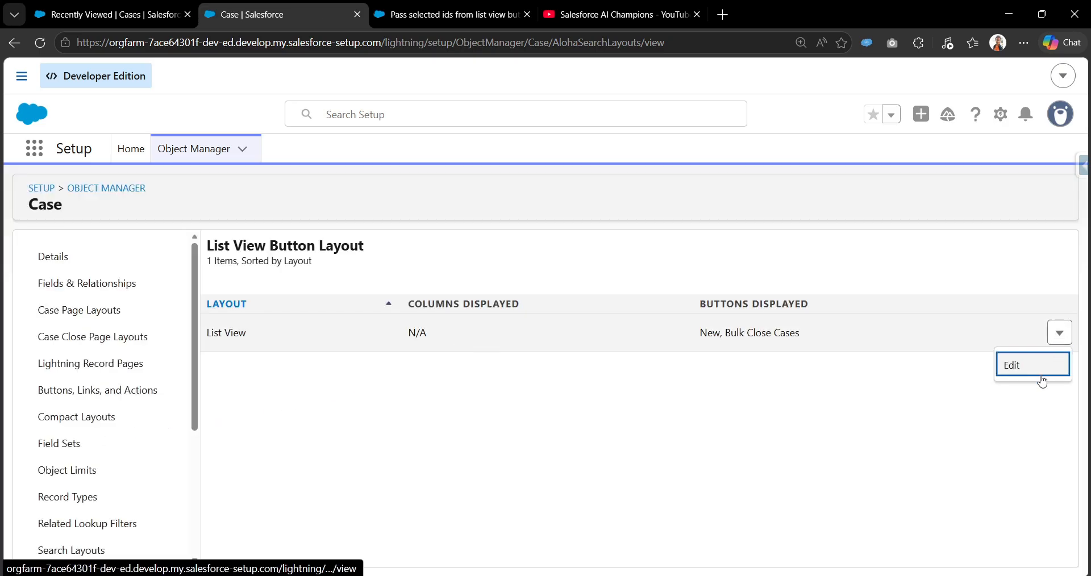
{"action": "left_click", "coordinate": [1042, 375]}
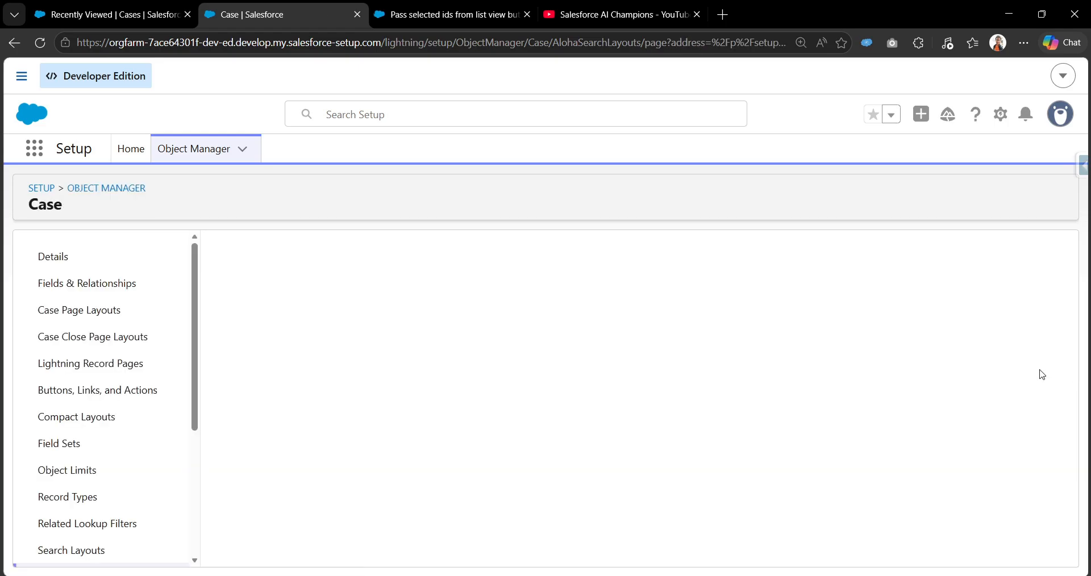
Add Pass Multiple Ids Demo to the selected custom buttons of the list view layout
{"action": "scroll", "coordinate": [625, 402], "scroll_direction": "down", "scroll_amount": 6}
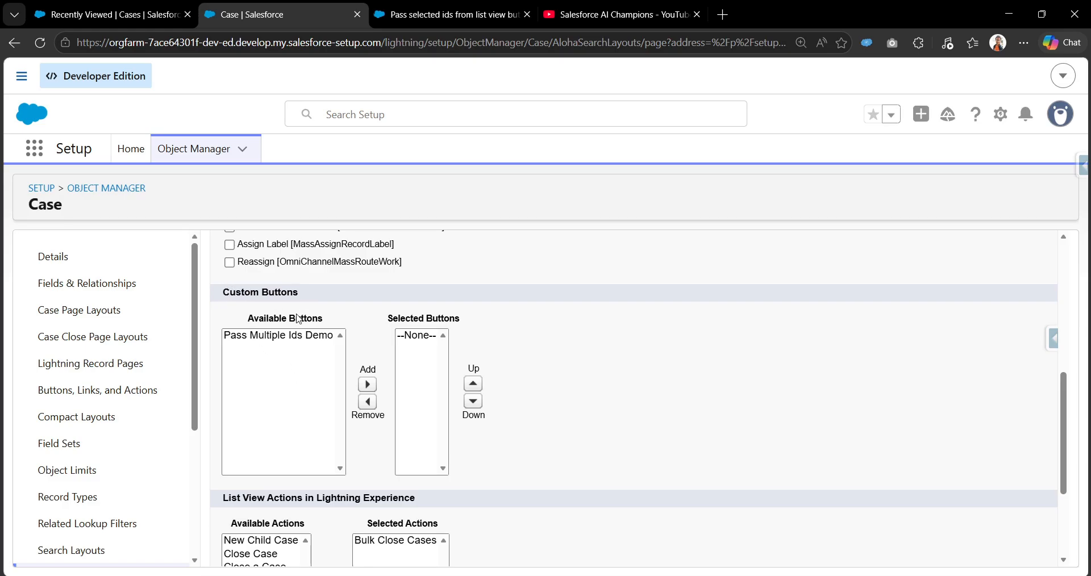
{"action": "left_click", "coordinate": [262, 338]}
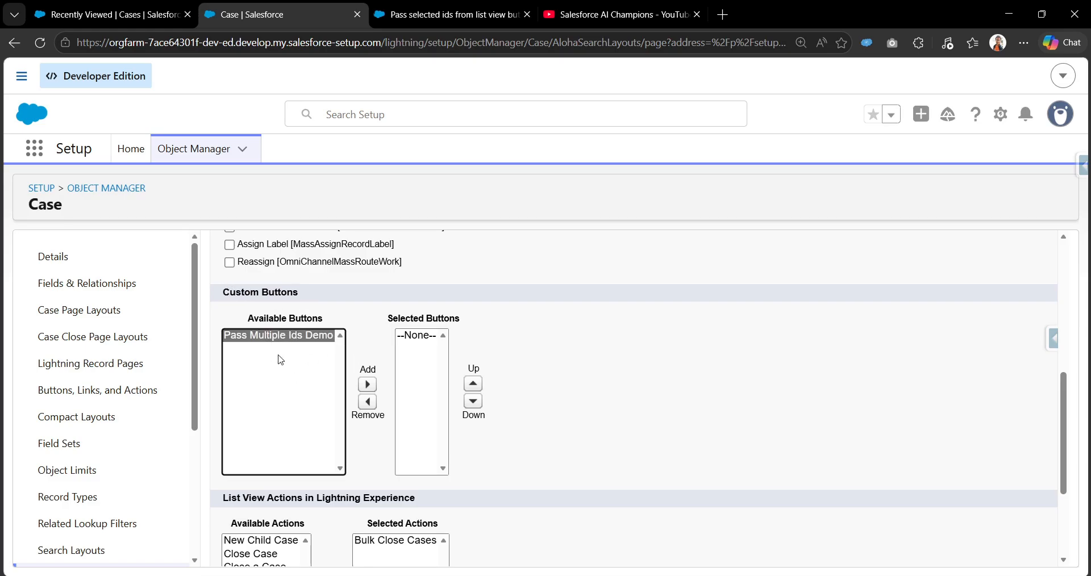
{"action": "left_click", "coordinate": [368, 385]}
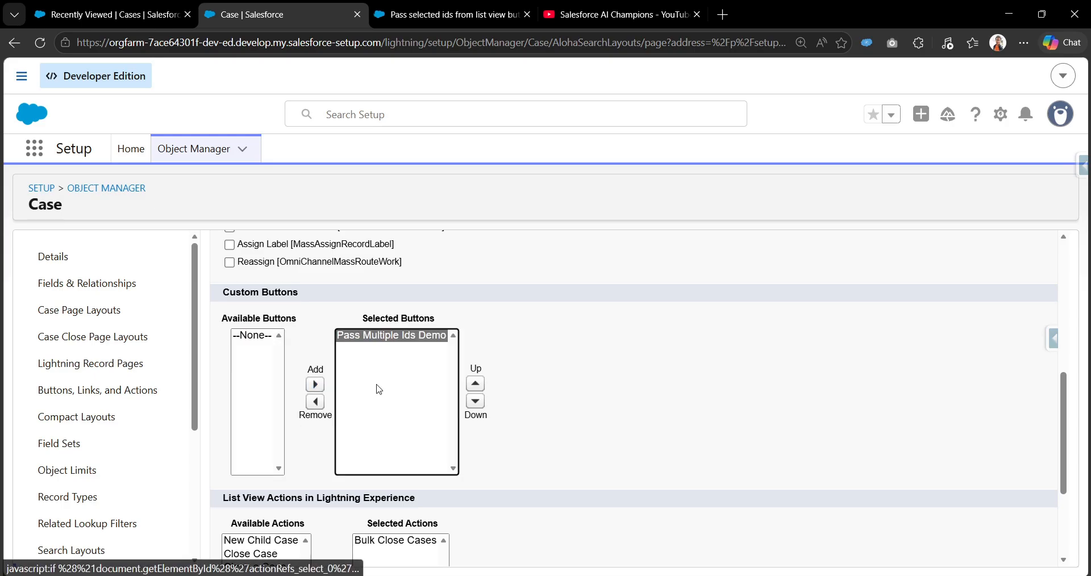
Save the Case list view button layout with Pass Multiple Ids Demo included
{"action": "left_click_drag", "start_coordinate": [364, 319], "coordinate": [446, 312]}
{"action": "scroll", "coordinate": [446, 312], "scroll_direction": "down", "scroll_amount": 3}
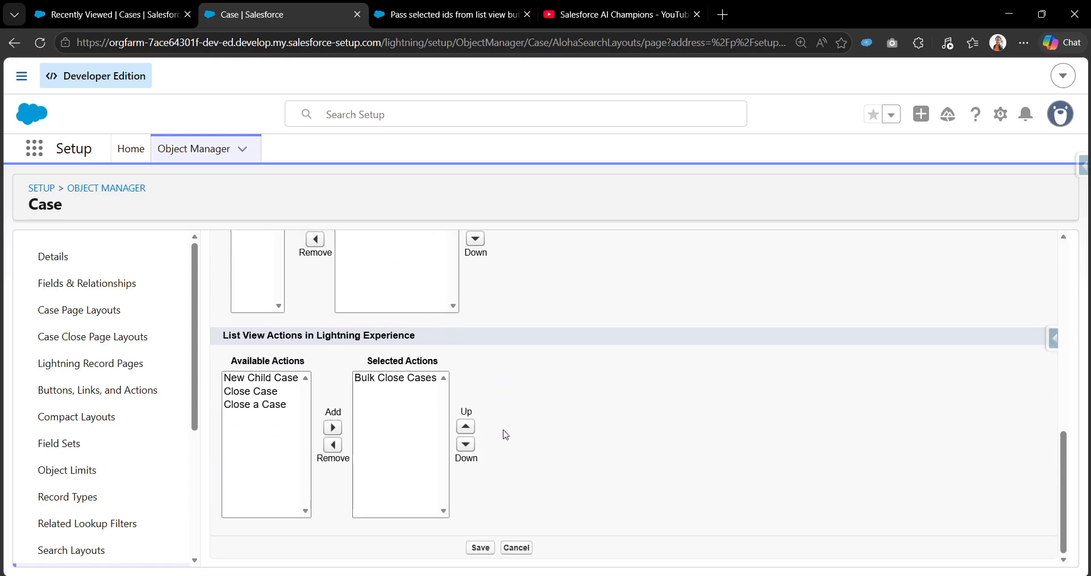
{"action": "left_click", "coordinate": [480, 551]}
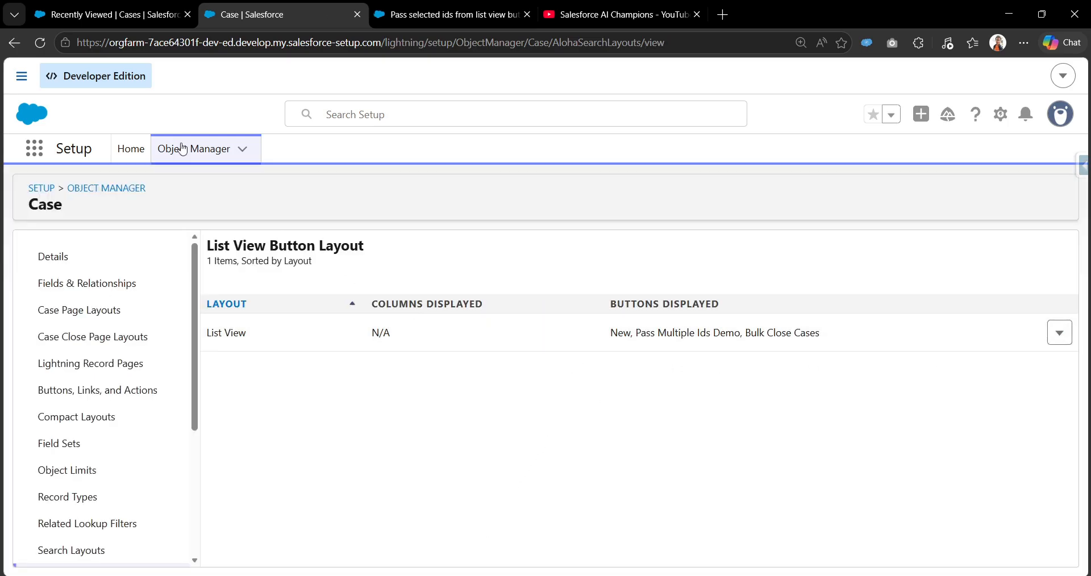
Reload the Recently Viewed cases list, test Pass Multiple Ids Demo with no case selected, and return to the list
{"action": "left_click", "coordinate": [116, 12]}
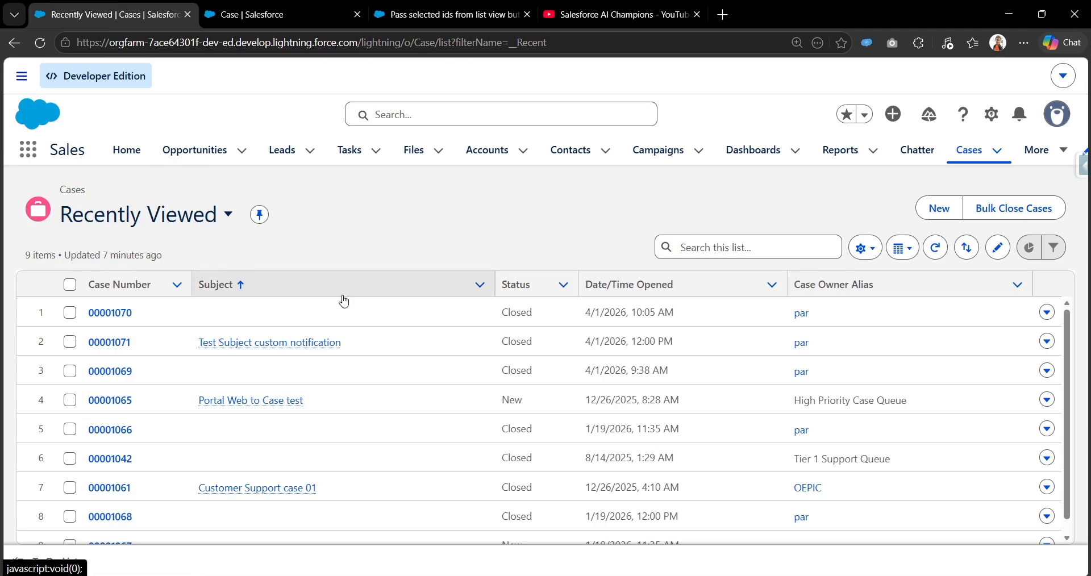
{"action": "key", "text": "F5"}
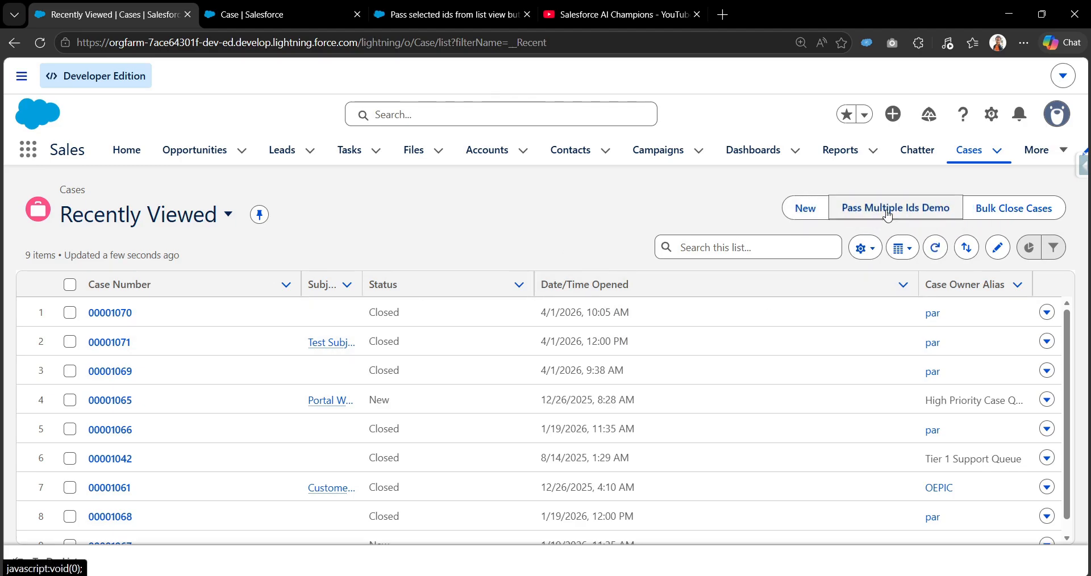
{"action": "left_click", "coordinate": [889, 212]}
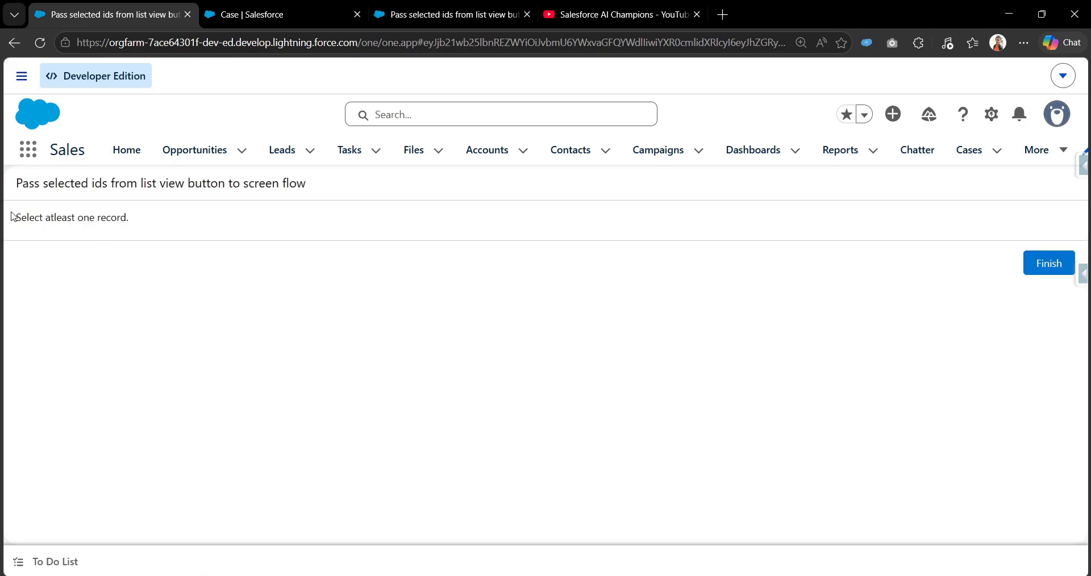
{"action": "left_click_drag", "start_coordinate": [12, 217], "coordinate": [140, 231]}
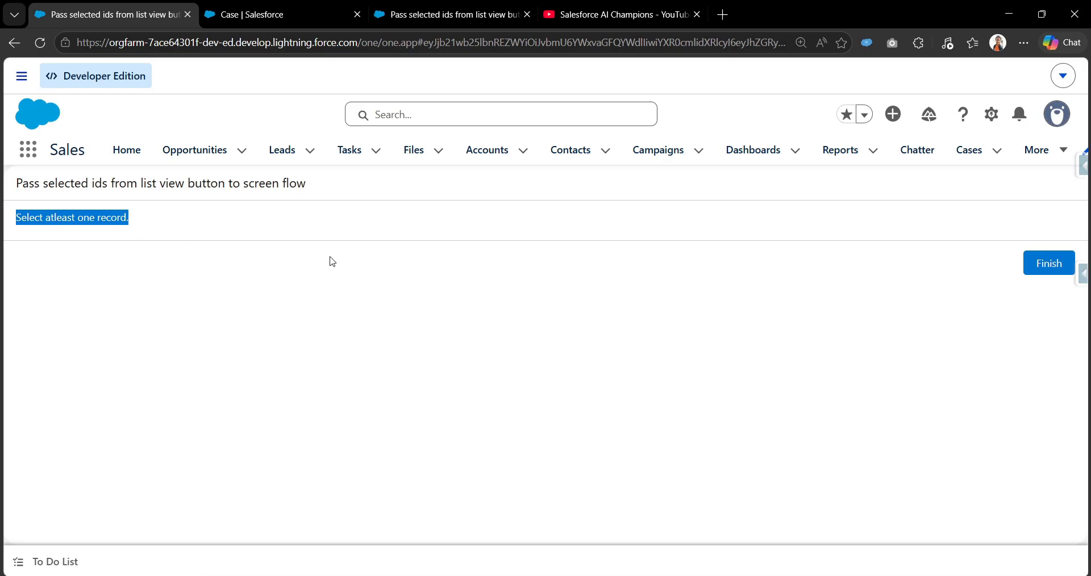
{"action": "left_click", "coordinate": [21, 45]}
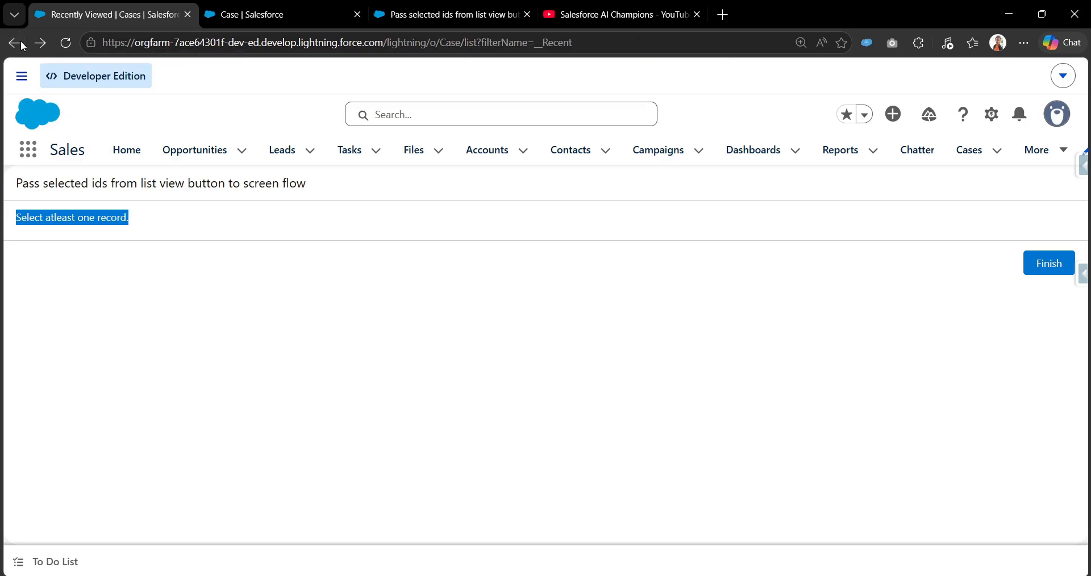
Select the first three cases in the Recently Viewed list and launch Pass Multiple Ids Demo on them
{"action": "left_click", "coordinate": [70, 313]}
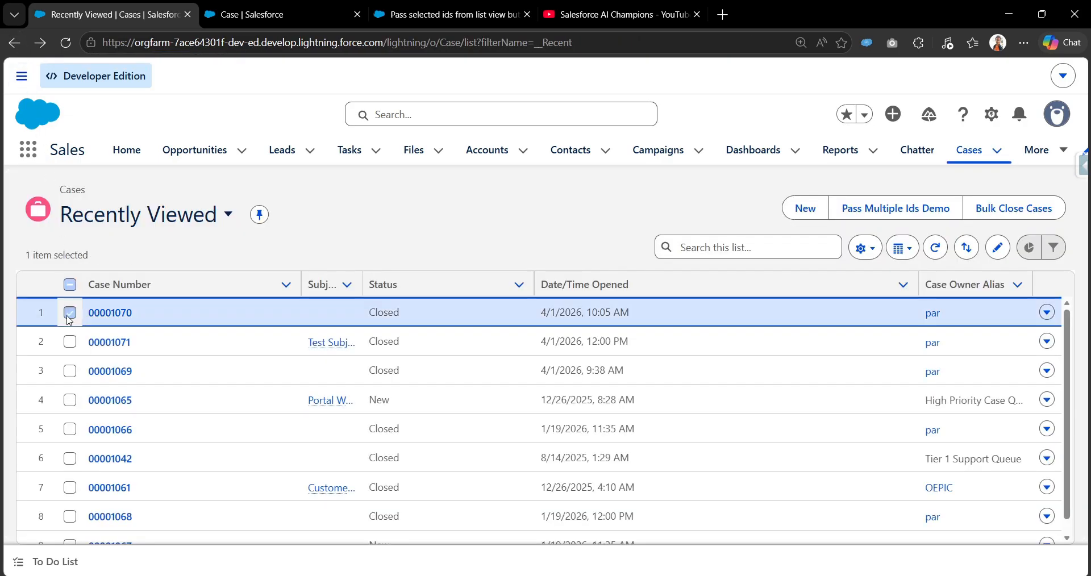
{"action": "left_click", "coordinate": [69, 341]}
{"action": "left_click", "coordinate": [70, 370]}
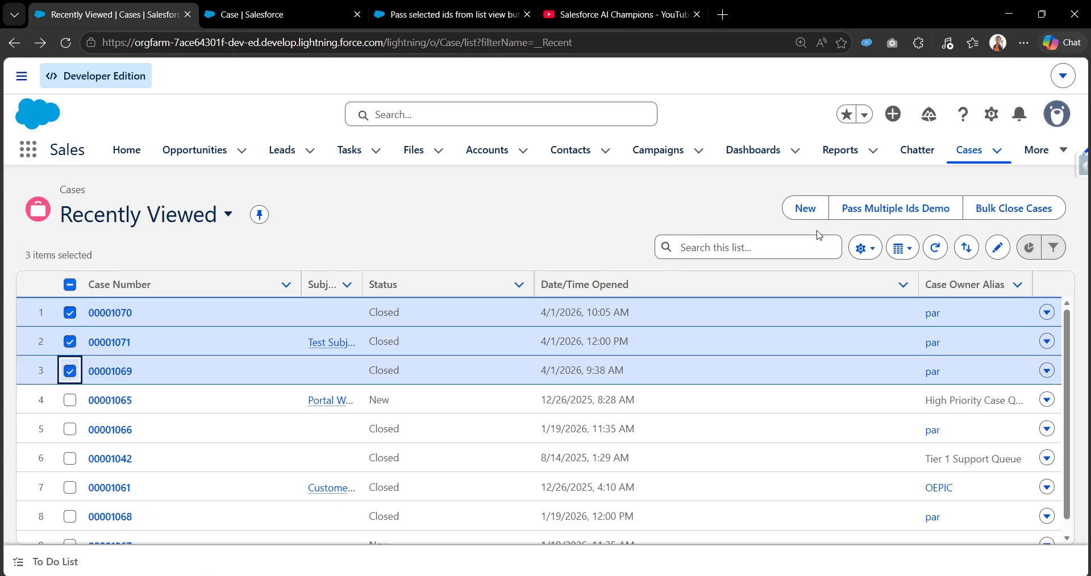
{"action": "left_click", "coordinate": [888, 208]}
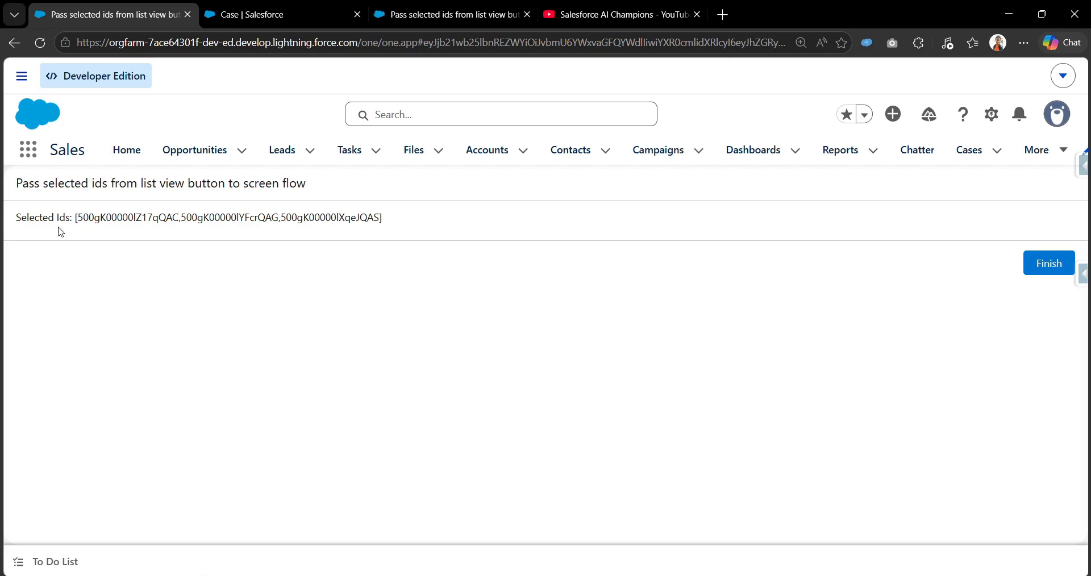
Check the selected ids shown on the flow screen and return to the cases list
{"action": "left_click_drag", "start_coordinate": [18, 216], "coordinate": [296, 221]}
{"action": "left_click_drag", "start_coordinate": [373, 218], "coordinate": [281, 218]}
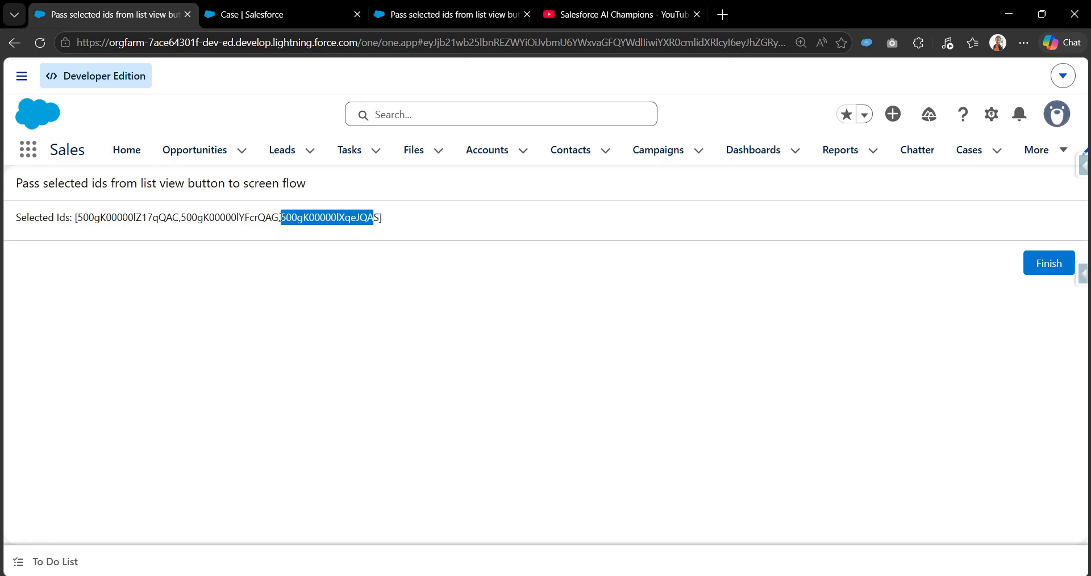
{"action": "left_click_drag", "start_coordinate": [180, 218], "coordinate": [283, 218]}
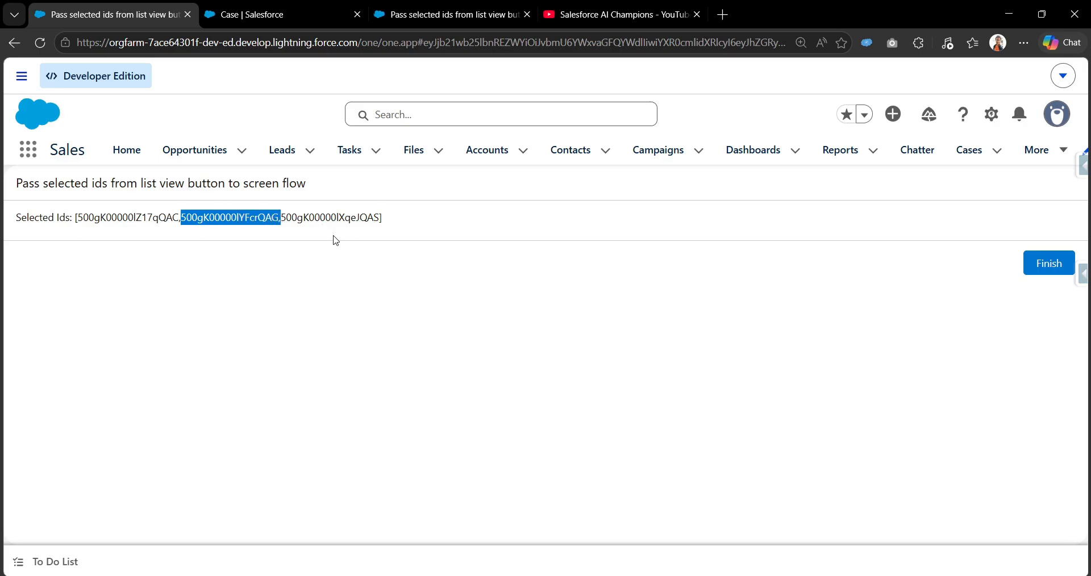
{"action": "left_click", "coordinate": [14, 43]}
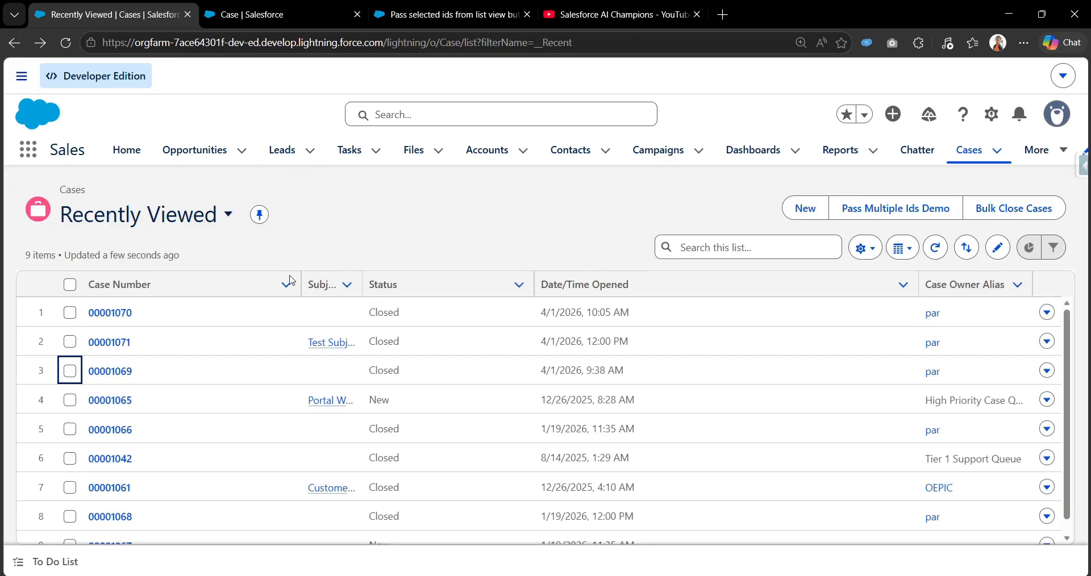
Switch back to the flow in Flow Builder and review the branches of the null check for ids decision
{"action": "left_click", "coordinate": [336, 12]}
{"action": "left_click", "coordinate": [379, 11]}
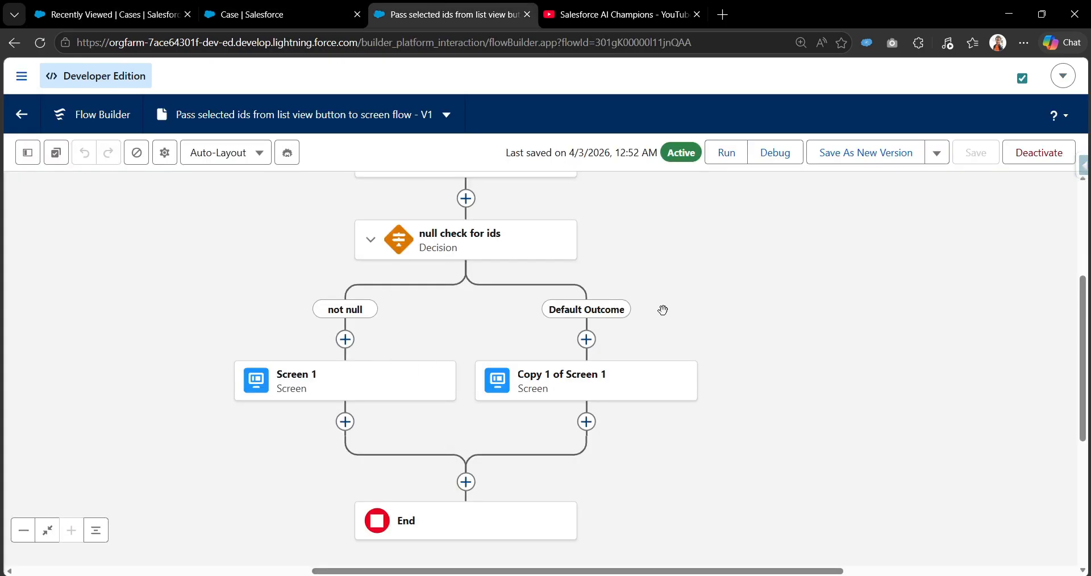
{"action": "left_click_drag", "start_coordinate": [667, 309], "coordinate": [680, 263]}
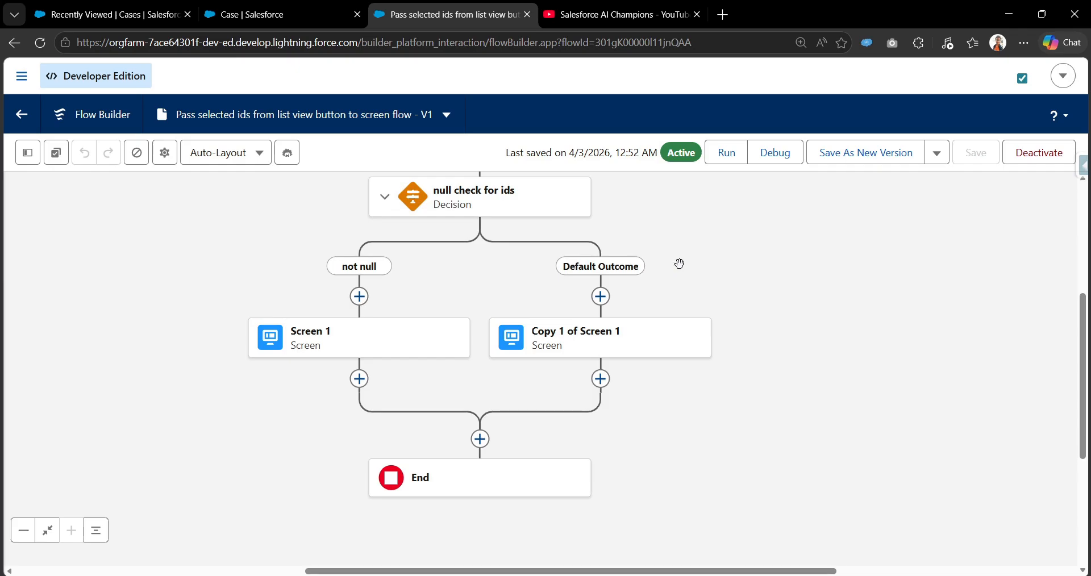